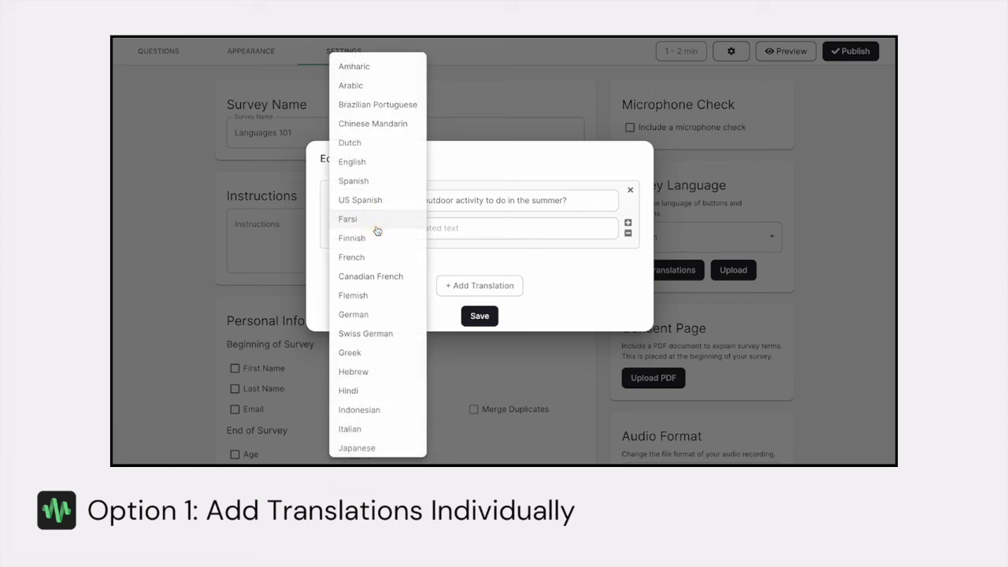
# Step: Add a French translation for the outdoor activity question: "Quelle est votre activité de plein air préférée à faire en été ?"
pyautogui.click(375, 258)
pyautogui.click(453, 229)
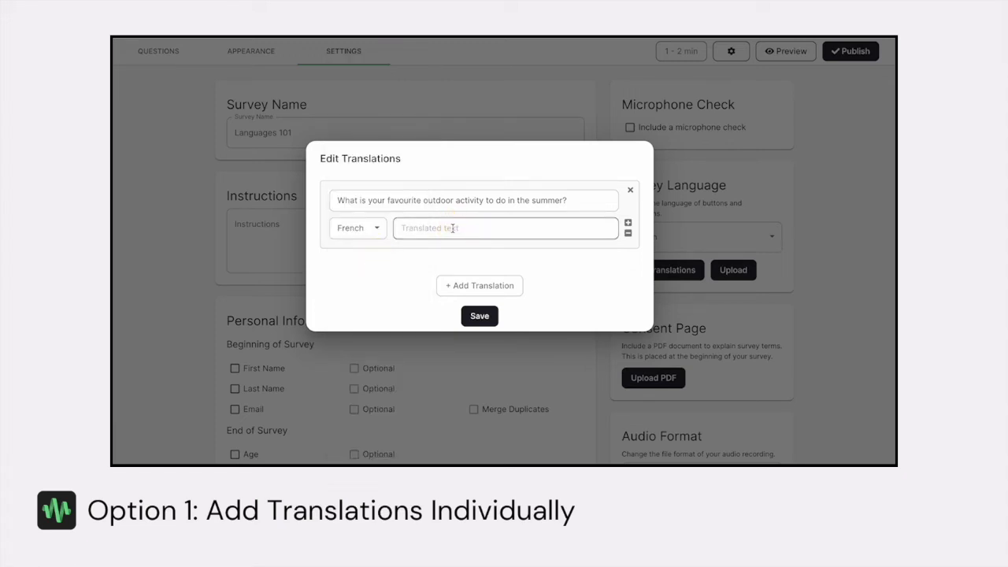
pyautogui.click(453, 229)
pyautogui.write('Quelle est votre activité de plein air préférée à faire en été ?')
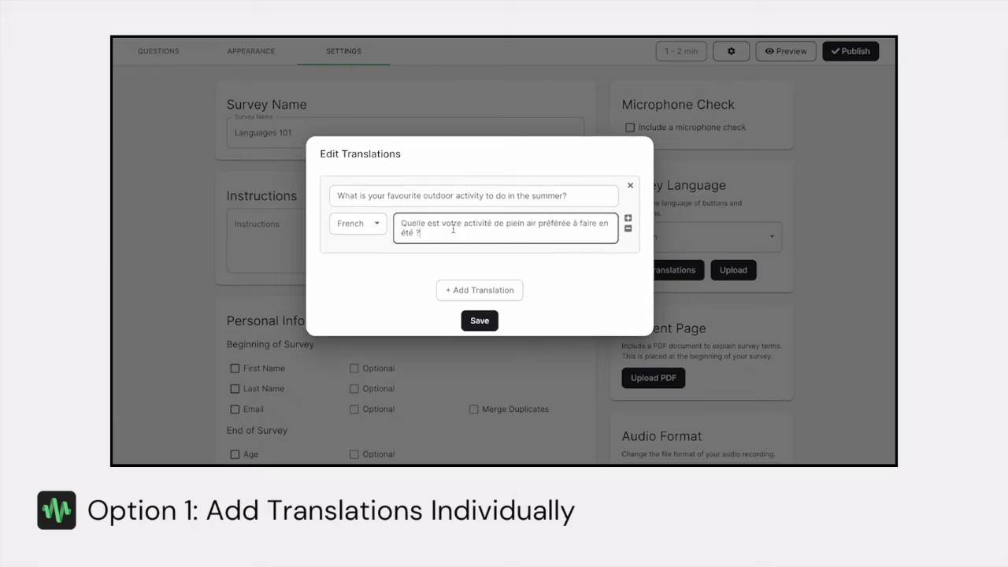
pyautogui.click(556, 279)
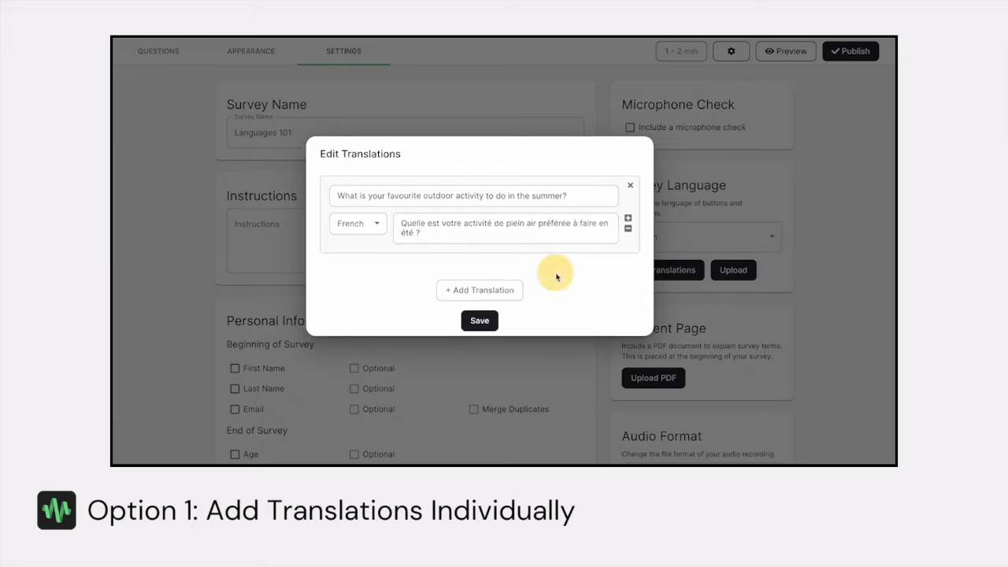
# Step: Add a second translation entry to the outdoor activity question and set its language to Spanish
pyautogui.click(628, 221)
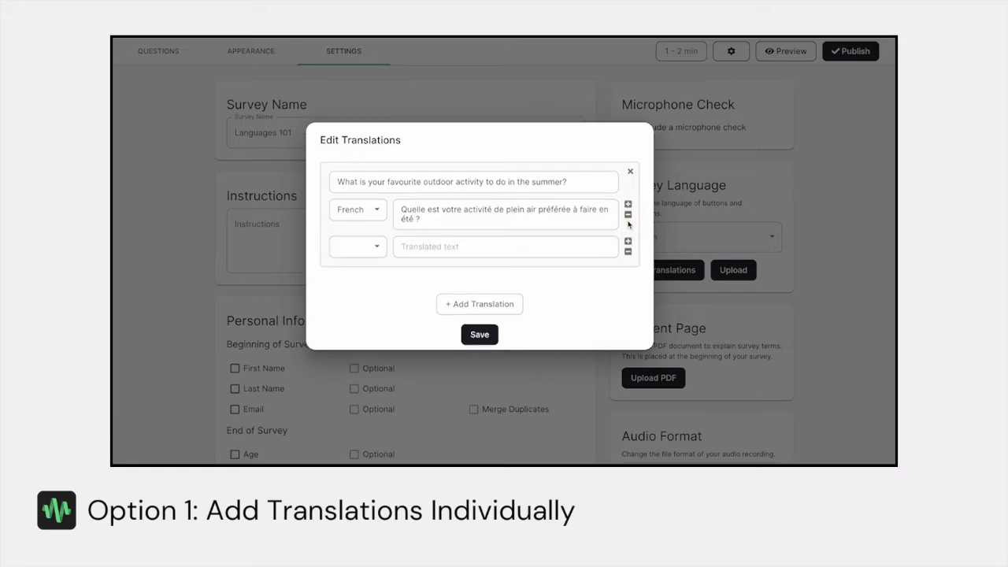
pyautogui.click(376, 252)
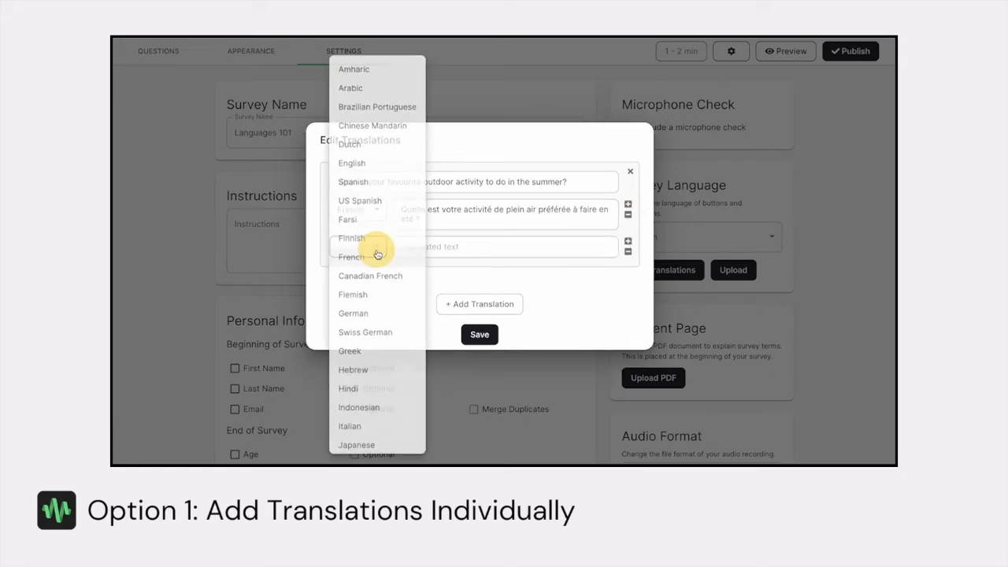
pyautogui.click(360, 180)
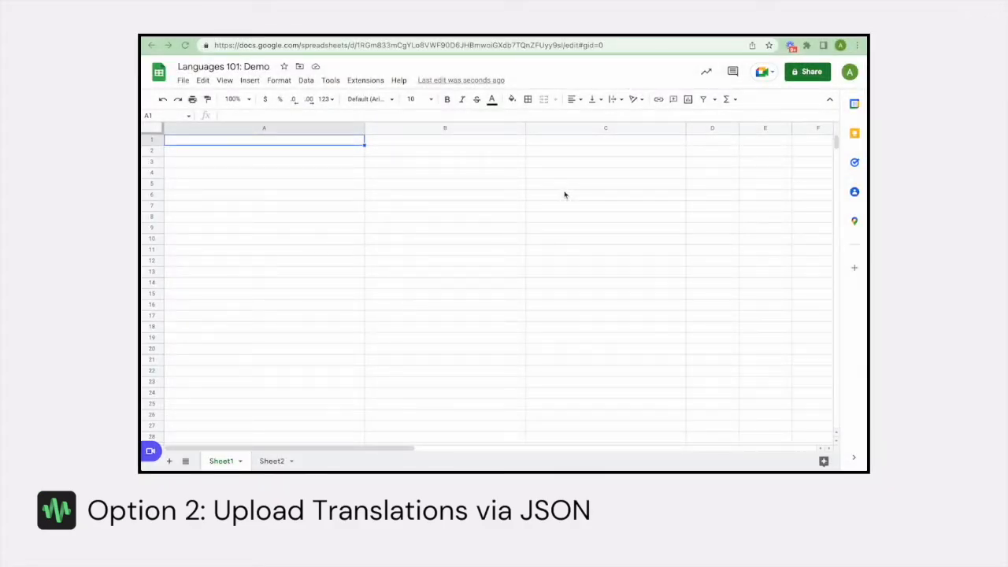
# Step: In the Languages 101: Demo Google Sheet, enter the language codes en, fr and es as headers in A1, B1 and C1
pyautogui.click(272, 143)
pyautogui.write('en')
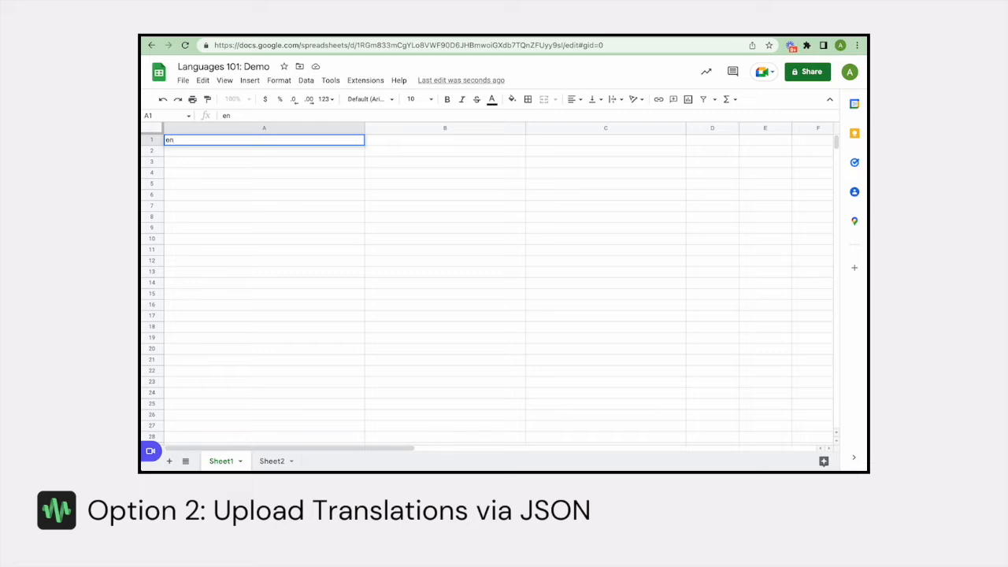
pyautogui.press('Tab')
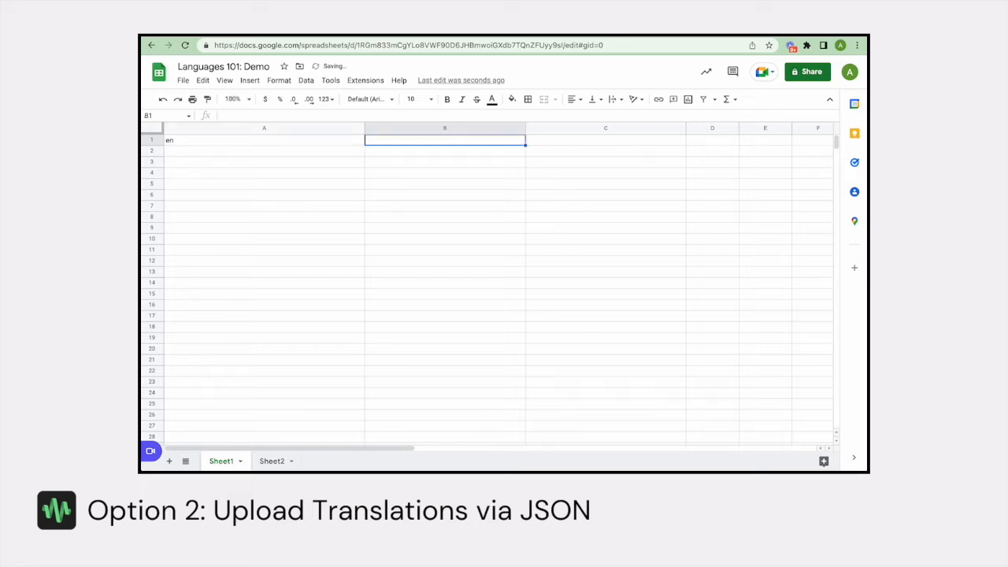
pyautogui.write('fr')
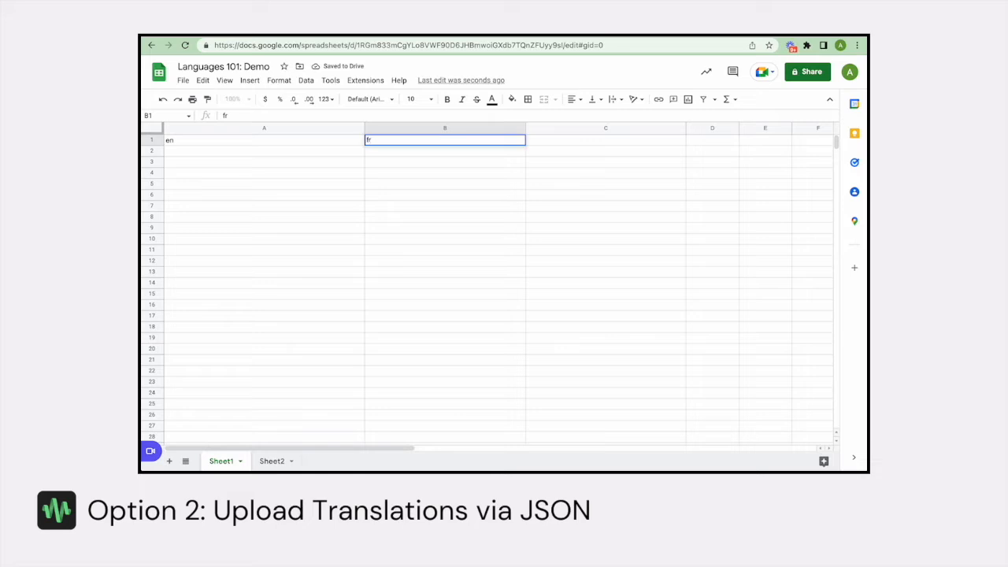
pyautogui.press('Tab')
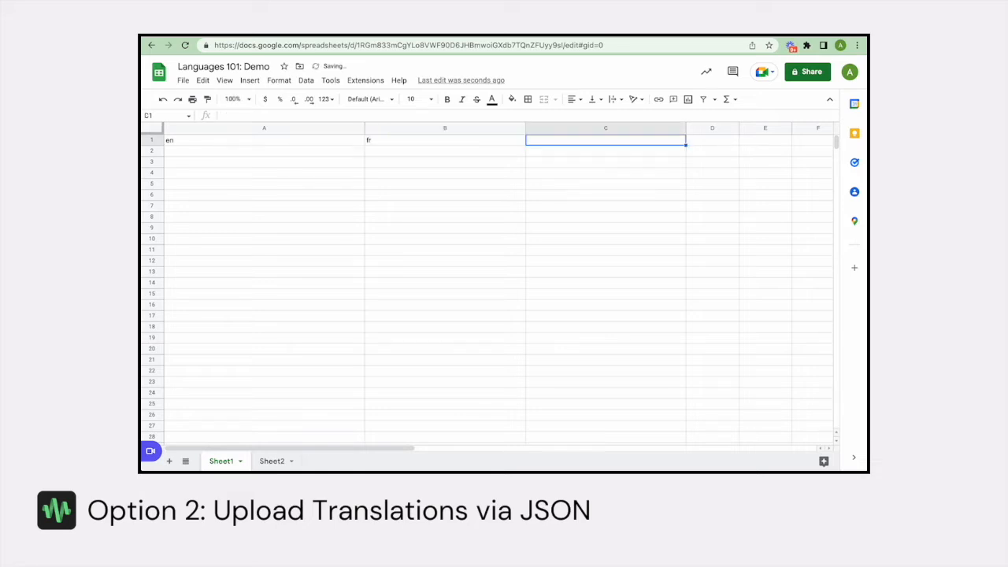
pyautogui.write('es')
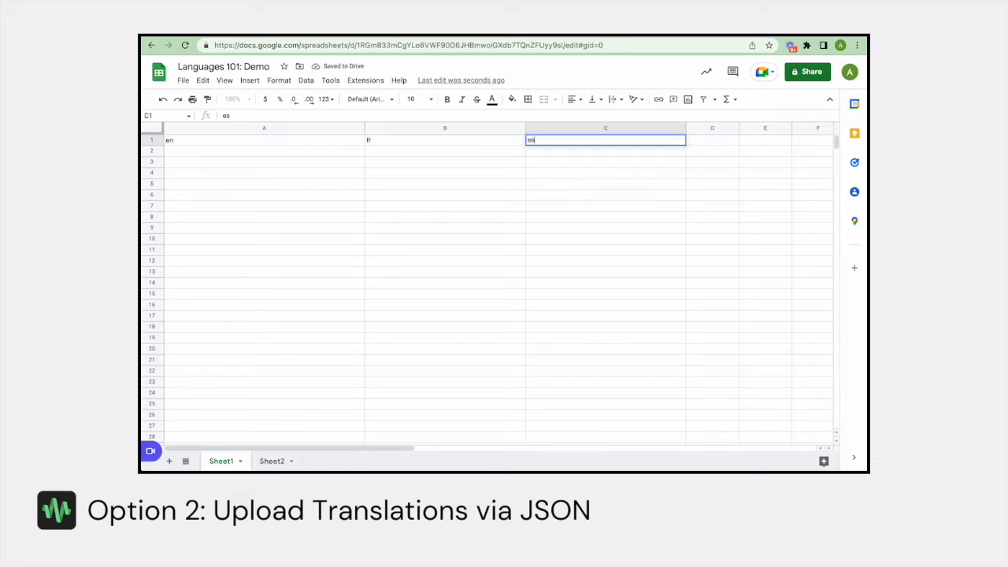
pyautogui.press('Return')
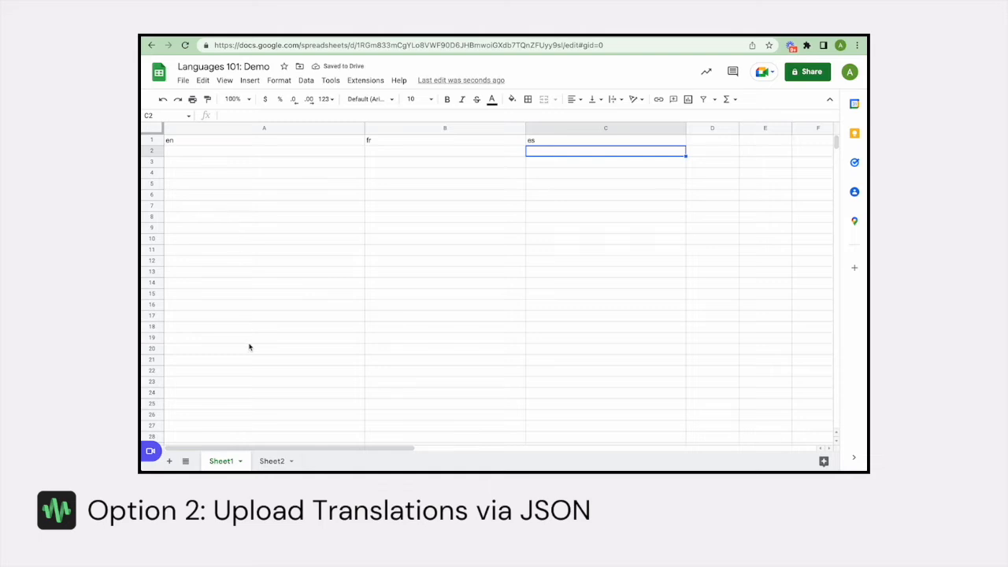
# Step: Fill rows 2 to 10 with the English survey questions and answer options in column A, French translations in B and Spanish translations in C
pyautogui.click(302, 151)
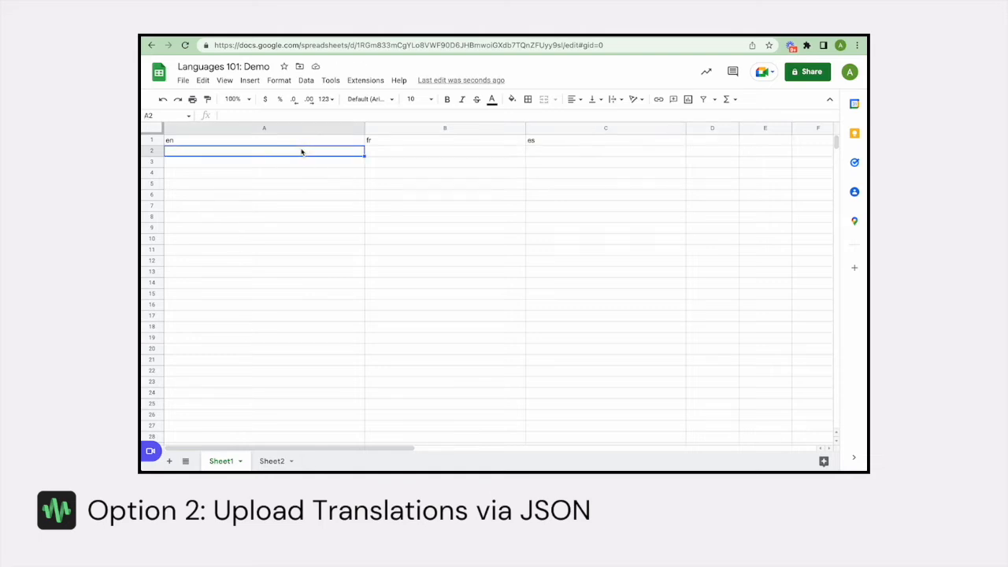
pyautogui.write('What is your favourite outdoor activity to do in the summer? Camping Hiking Going to the Beach Playing Sports Picnics Boating Swimming Tell us about your favourite summer memory.')
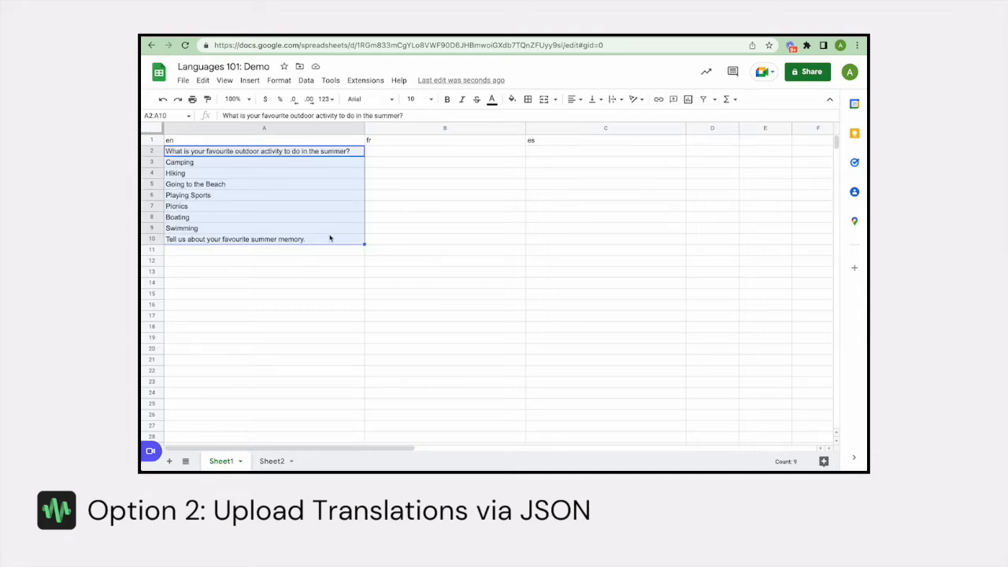
pyautogui.click(406, 154)
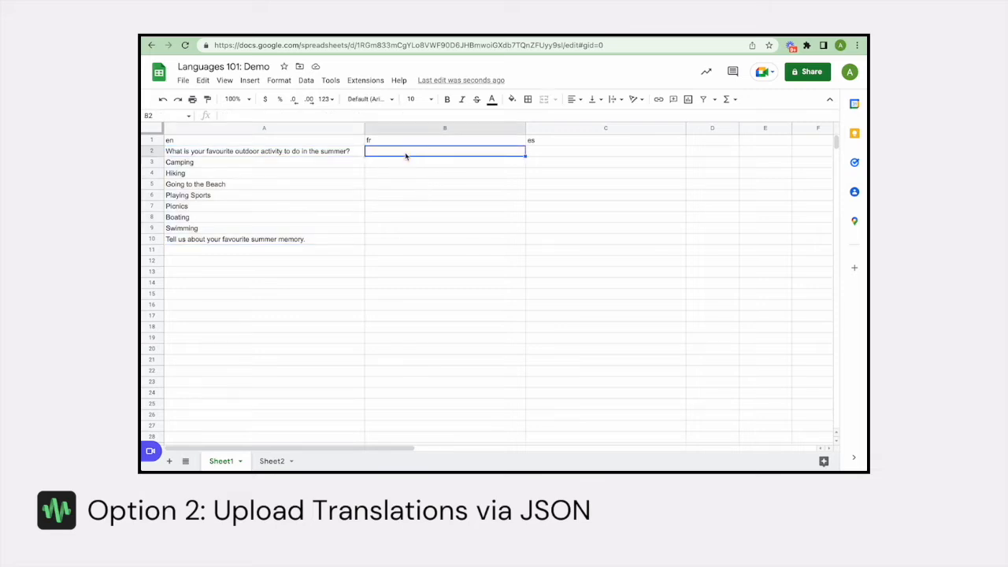
pyautogui.write("Quelle est votre activité de plein air préférée à faire en été ? Camping Randonnée Aller à la plage Faire du sport Partir en pique-nique Nautisme Nager Parlez-nous de votre souvenir d'été préféré.")
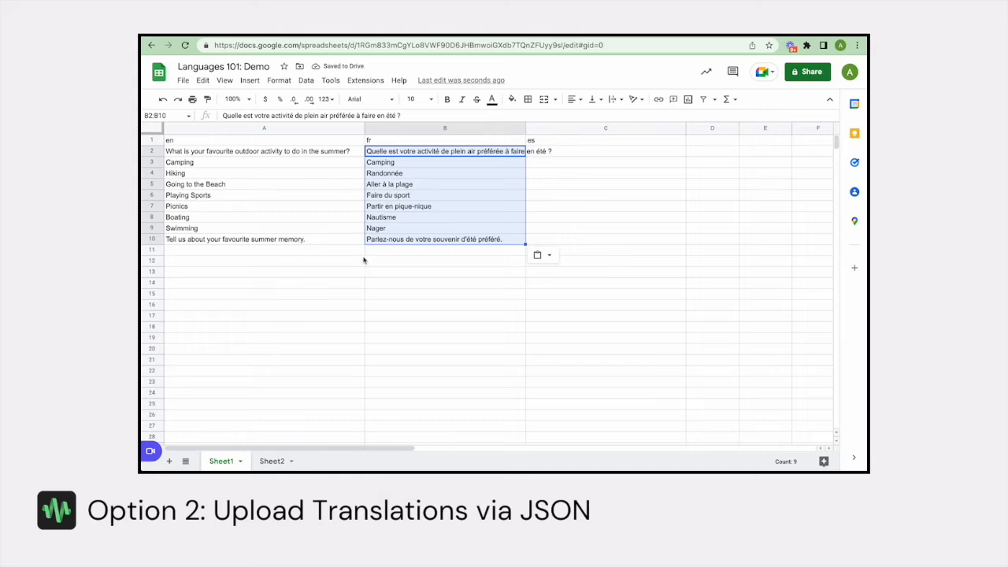
pyautogui.click(574, 153)
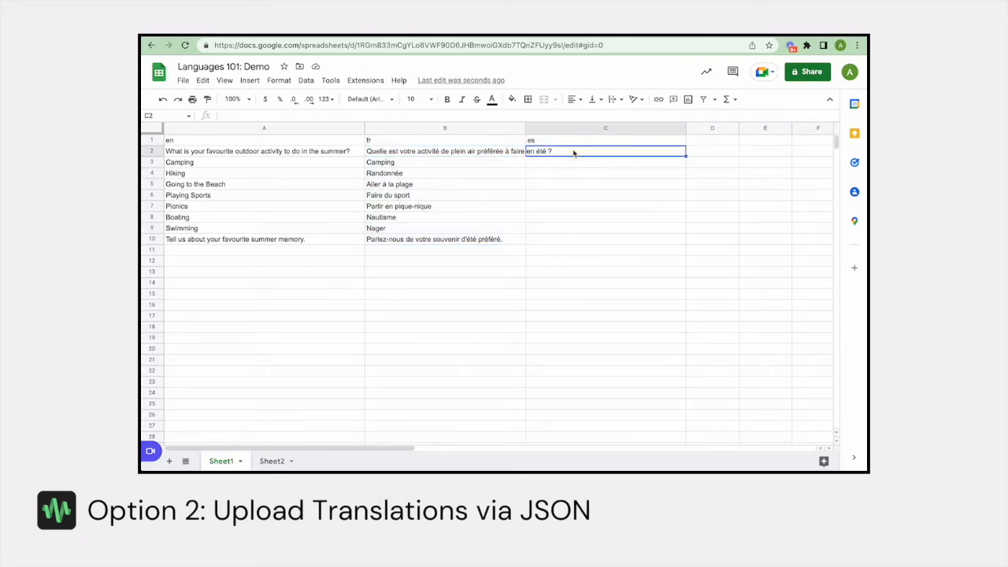
pyautogui.write('¿Cuál es tu actividad favorita al aire libre para hacer en el verano? Cámping Senderismo Yendo a la playa Hacer deporte Ir de picnic Paseo en barco Nadando Cuéntanos sobre tu recuerdo favorito del verano.')
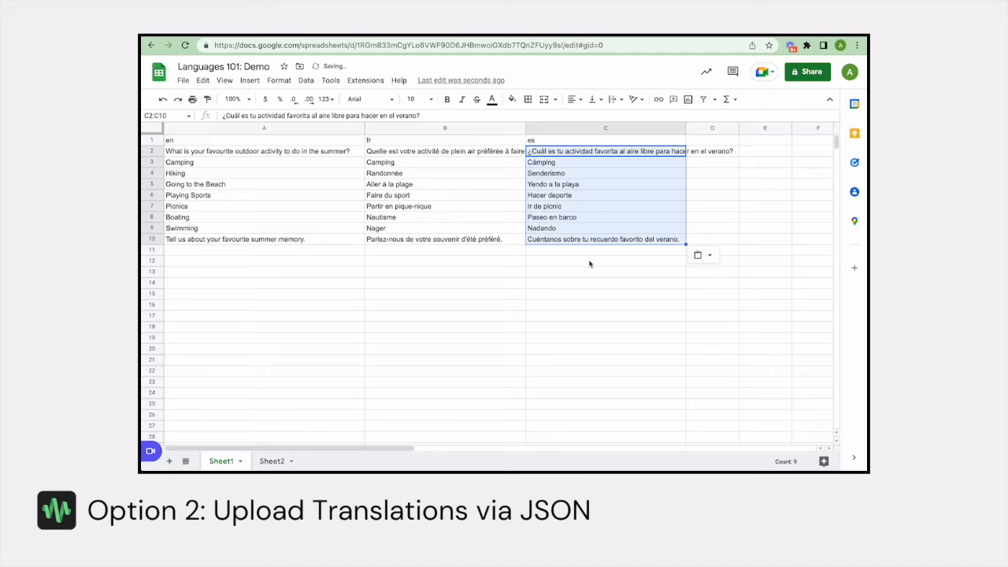
pyautogui.press('Down')
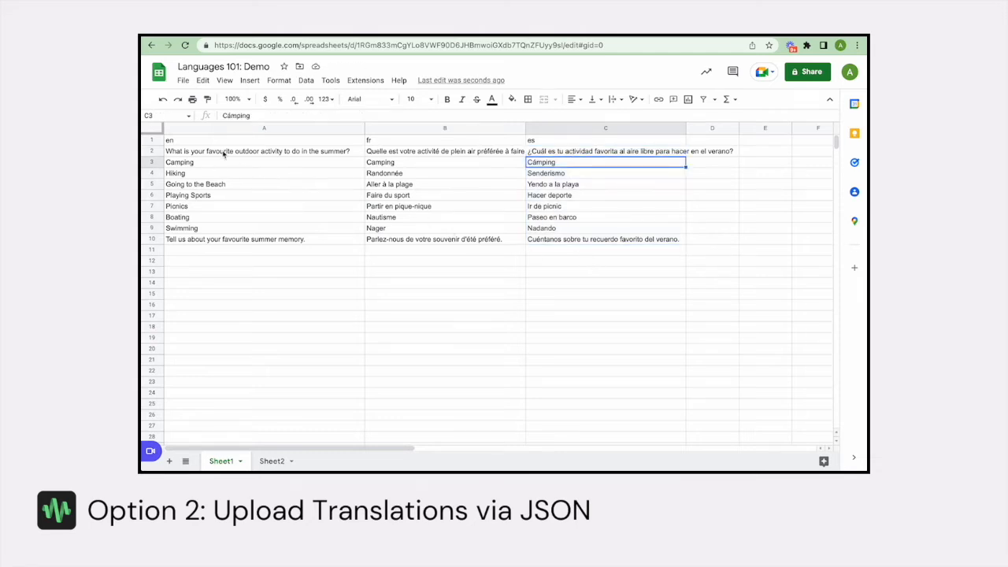
# Step: Download the translations sheet as a Comma Separated Values (.csv) file
pyautogui.click(182, 82)
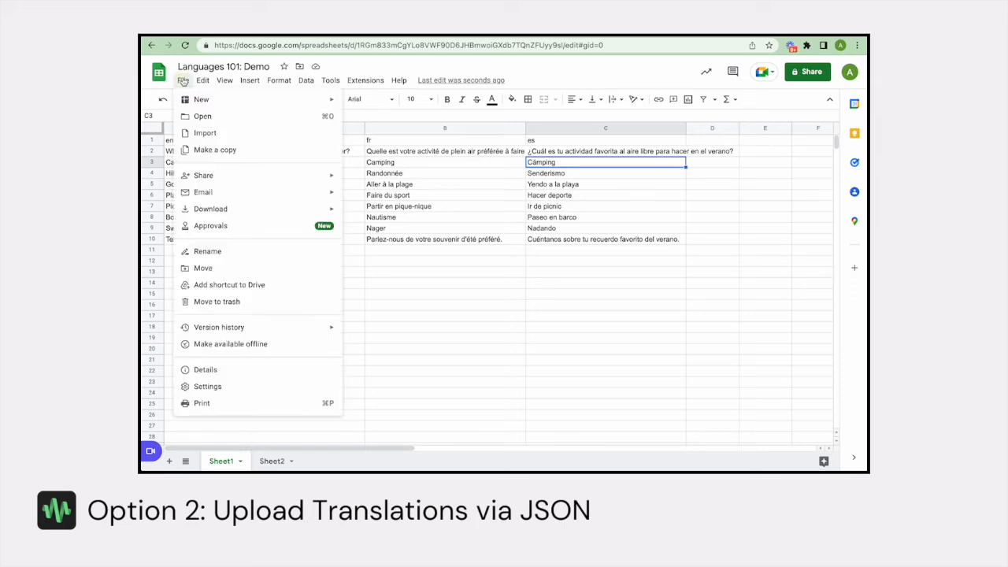
pyautogui.moveTo(259, 211)
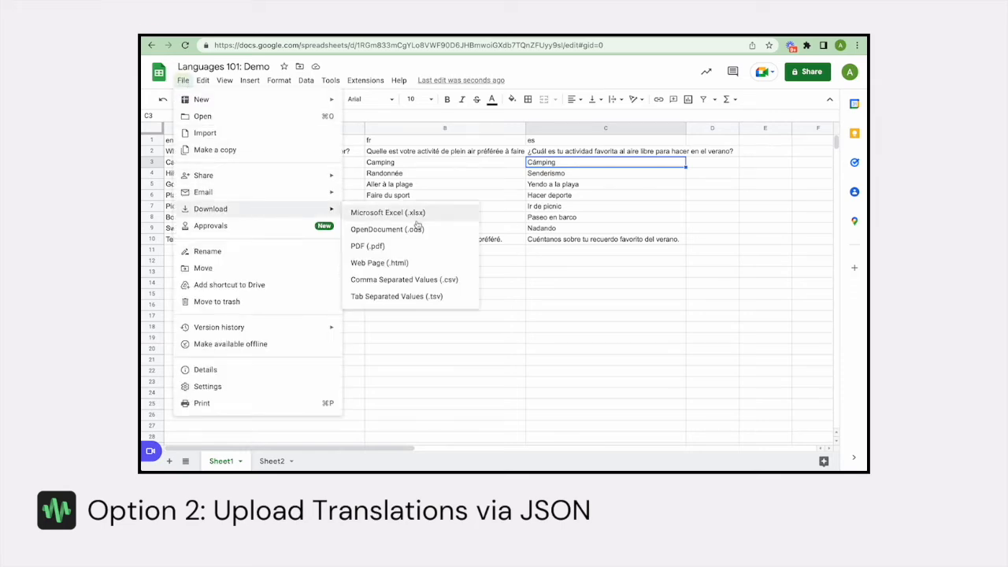
pyautogui.click(441, 280)
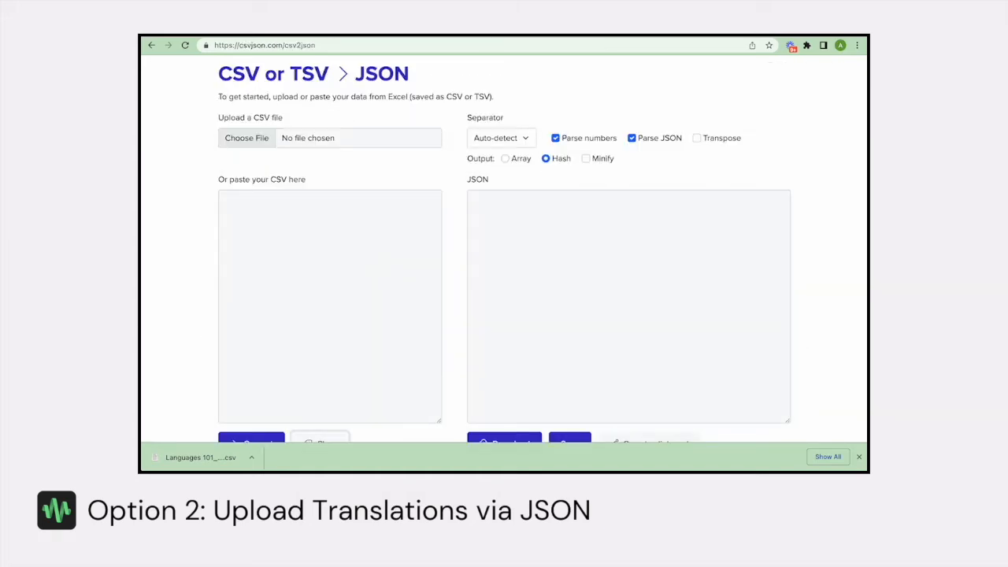
# Step: On csvjson.com's CSV to JSON converter, load the Languages 101 "Sheet1 (1).csv" file from Downloads
pyautogui.click(245, 151)
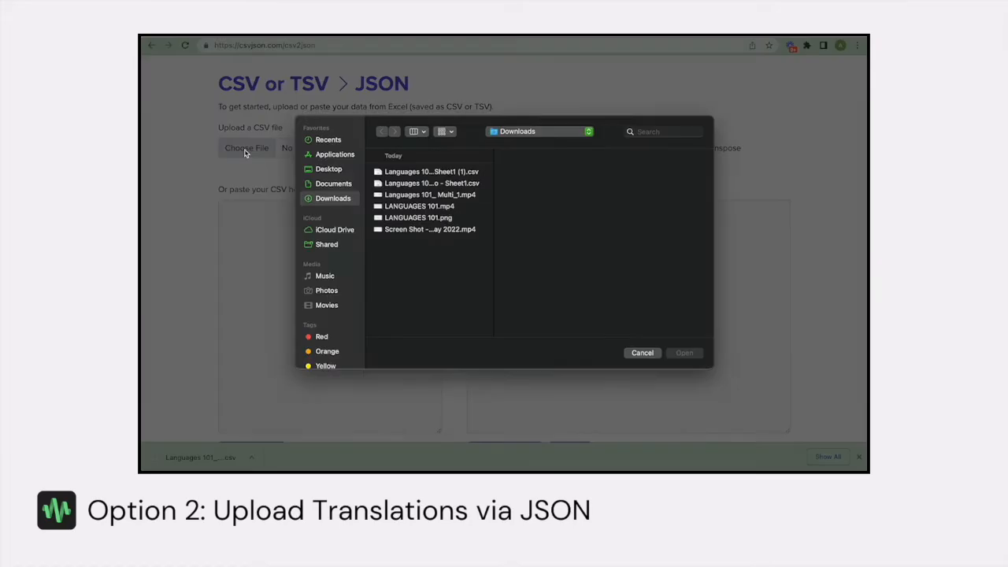
pyautogui.click(426, 173)
pyautogui.click(679, 357)
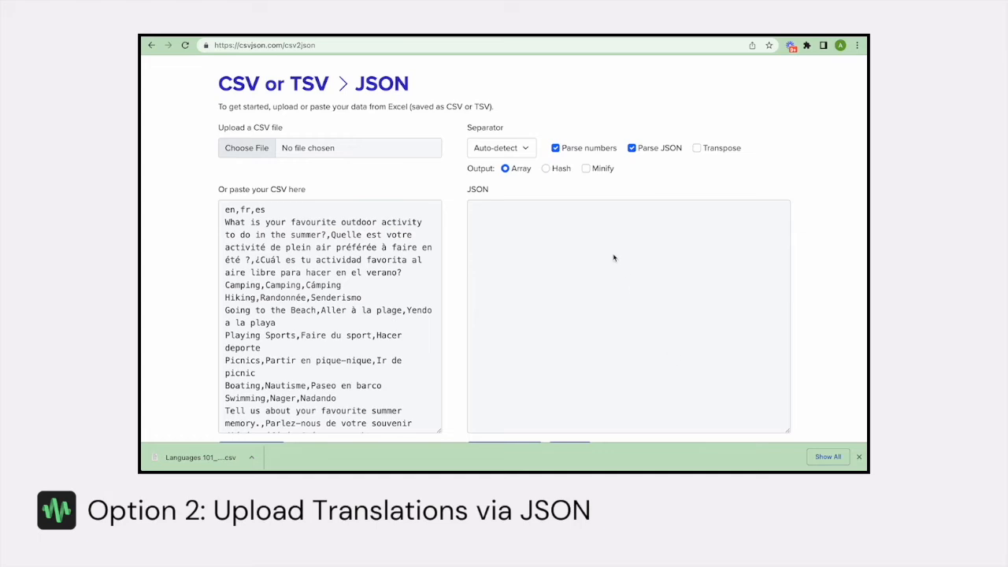
# Step: Convert the CSV data to JSON with Hash output and download the resulting file
pyautogui.click(547, 169)
pyautogui.scroll(-1, 453, 261)
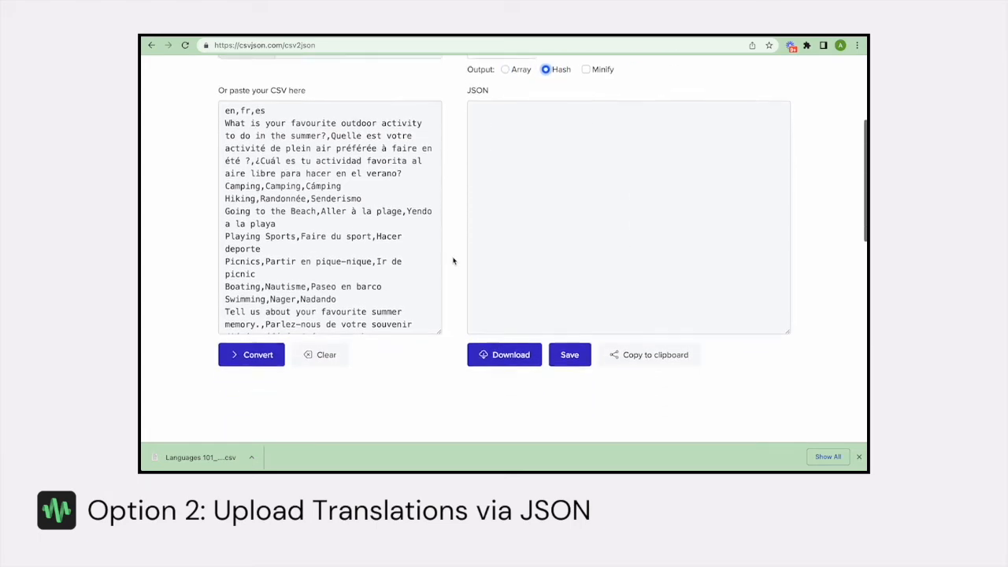
pyautogui.click(249, 359)
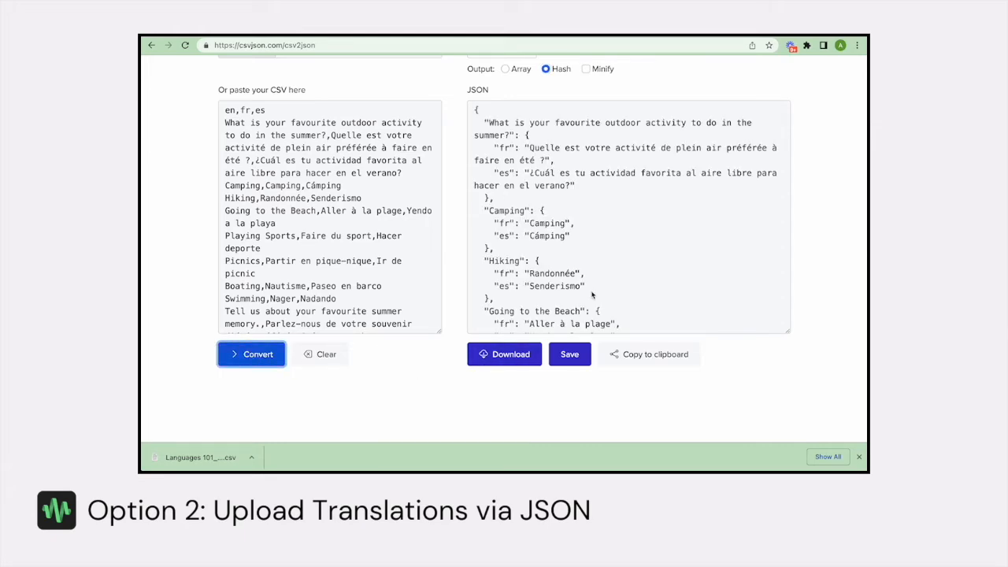
pyautogui.click(508, 356)
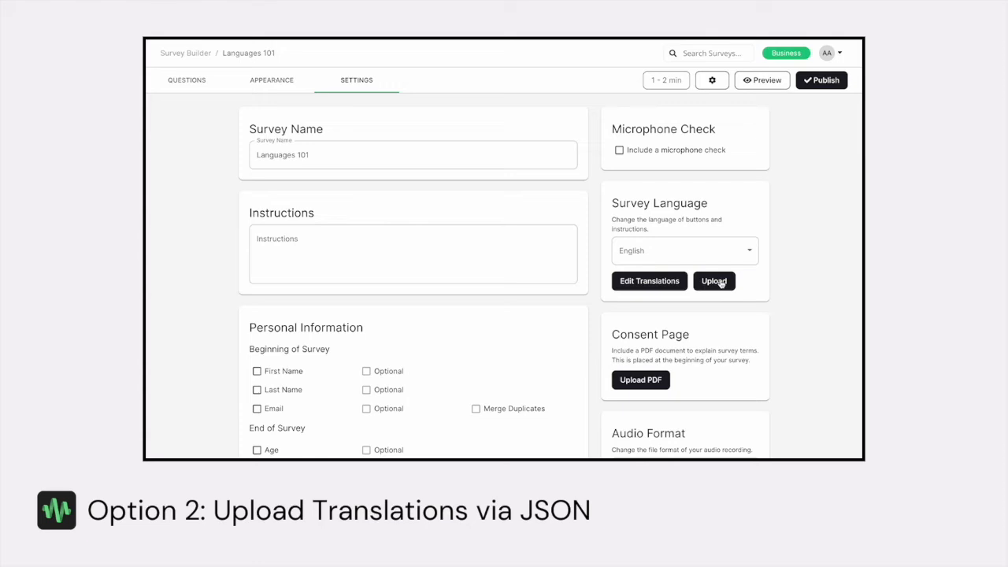
# Step: In the Survey Builder settings for Languages 101, upload csvjson.json from Downloads as the translations file
pyautogui.click(719, 282)
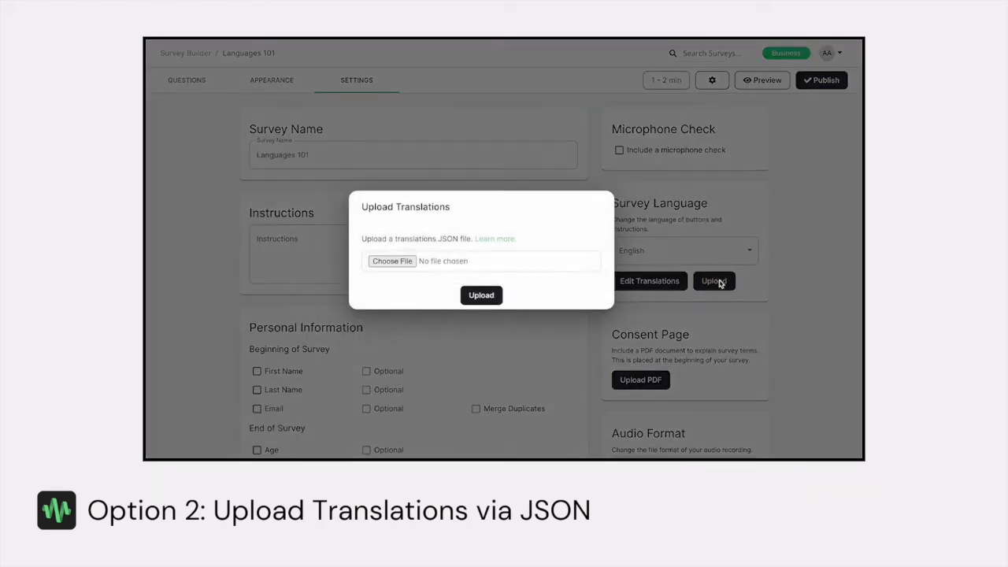
pyautogui.click(397, 261)
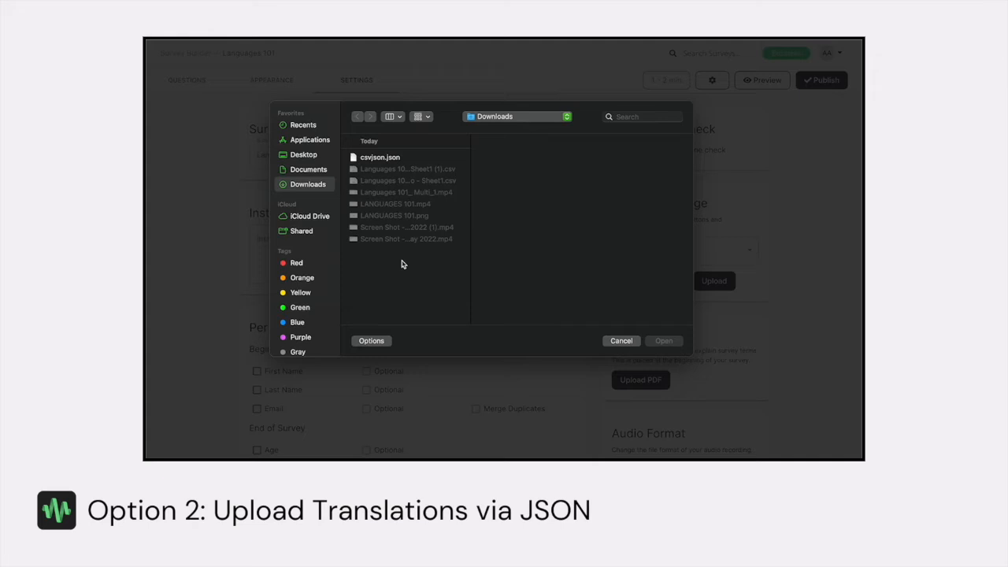
pyautogui.click(411, 160)
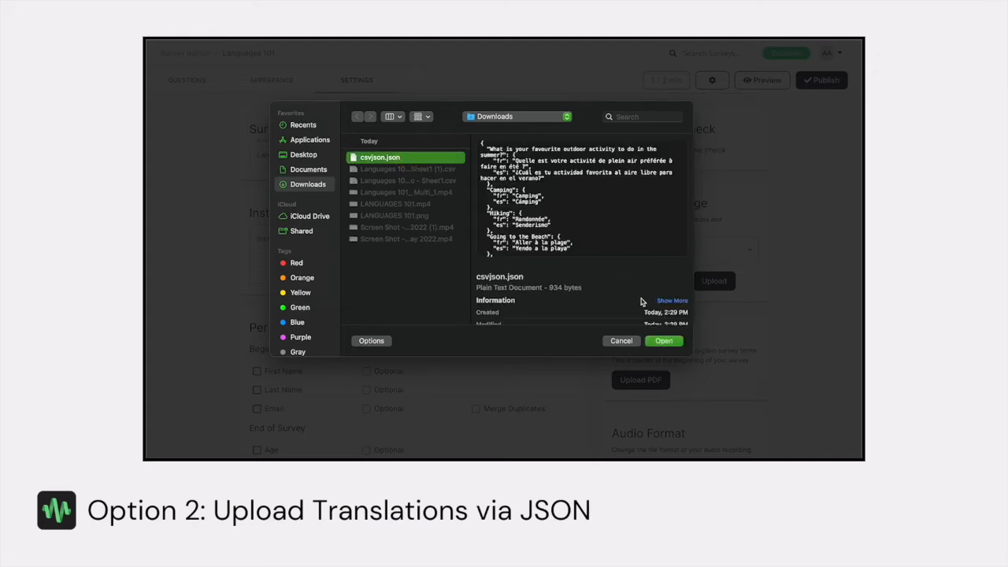
pyautogui.click(653, 343)
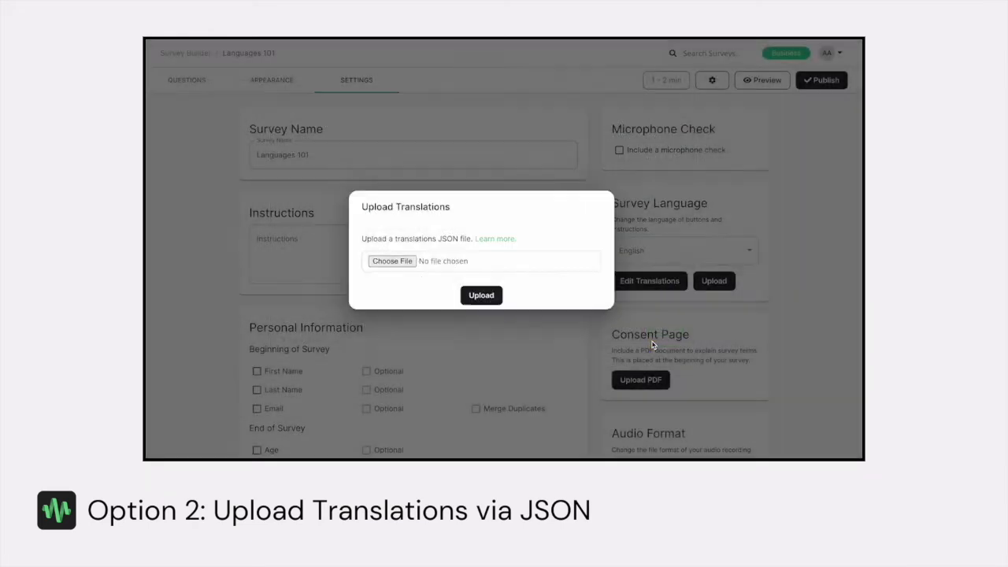
pyautogui.click(487, 309)
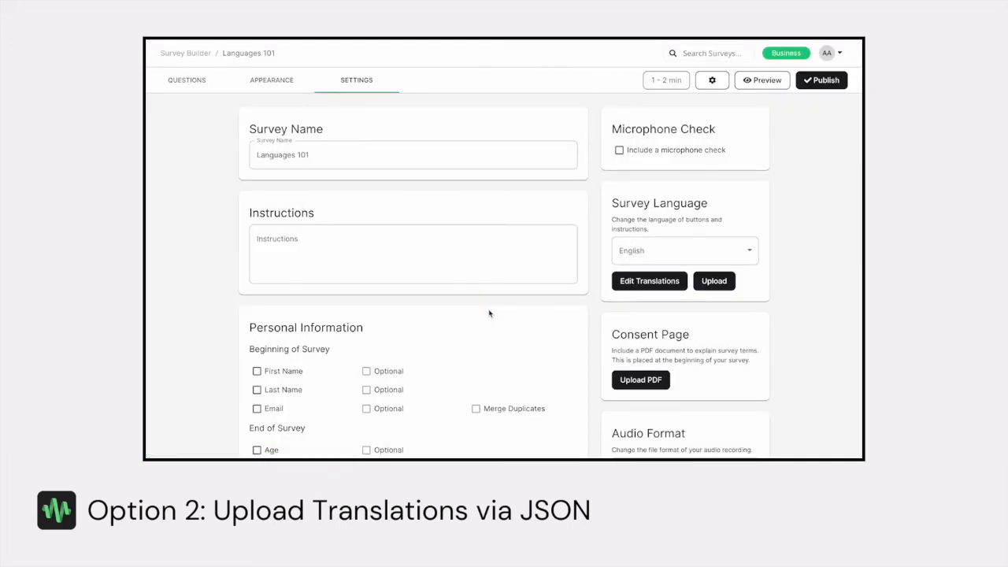
# Step: Open the survey's translations for editing and review the French and Spanish entries for each question and answer option
pyautogui.click(633, 285)
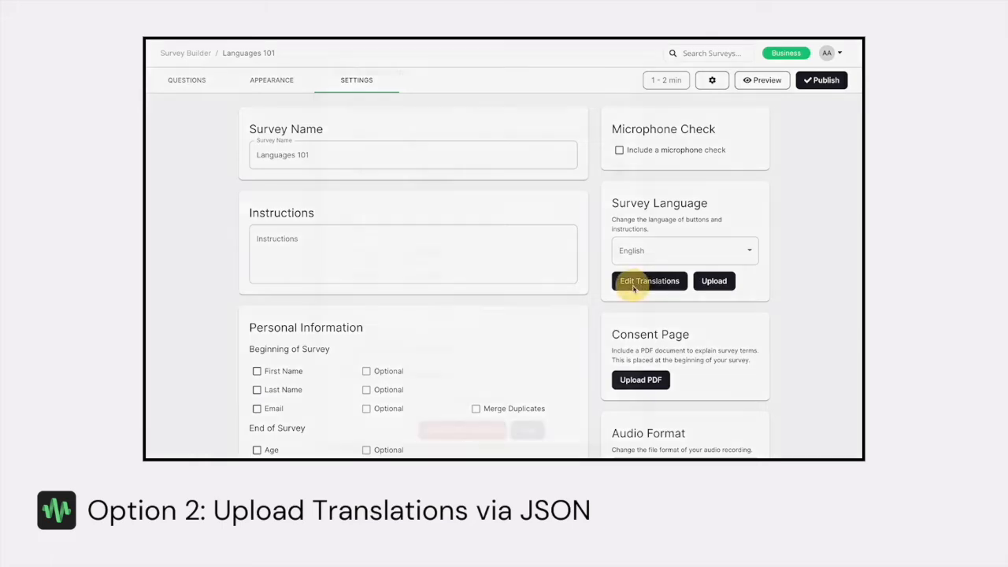
pyautogui.scroll(-3, 581, 315)
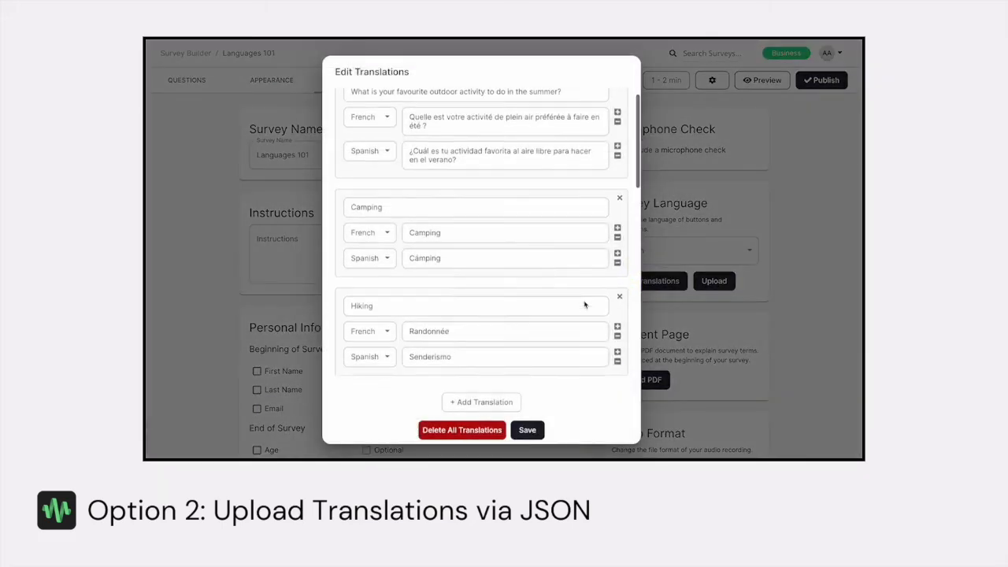
pyautogui.scroll(-3, 583, 301)
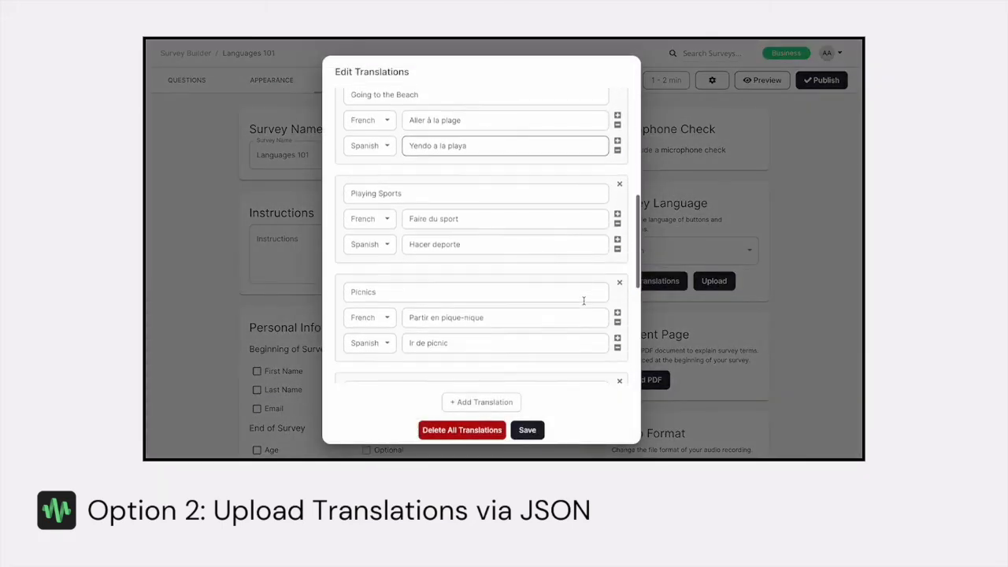
# Step: Review the remaining answer-option translations and save the survey's translations
pyautogui.scroll(-2, 583, 300)
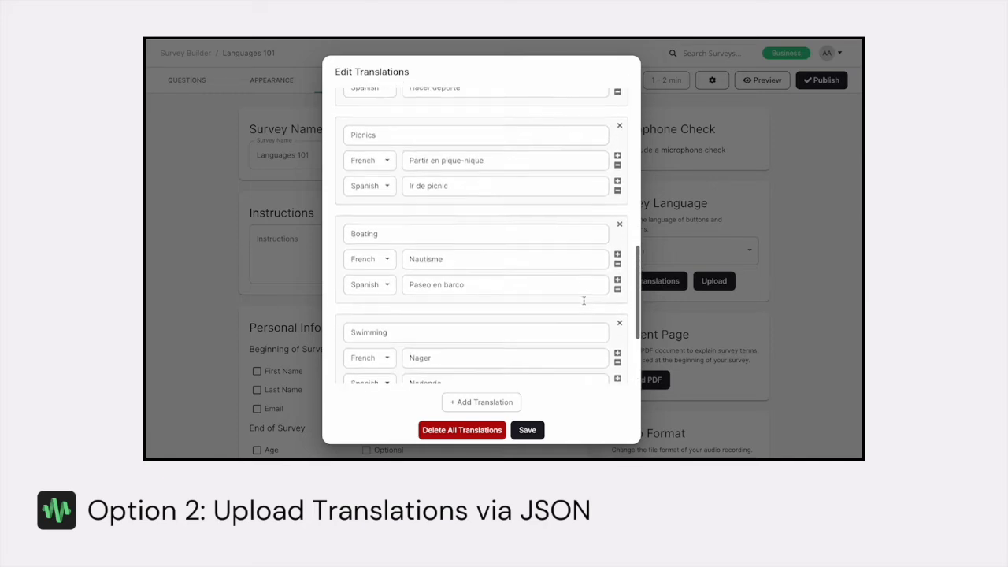
pyautogui.click(527, 430)
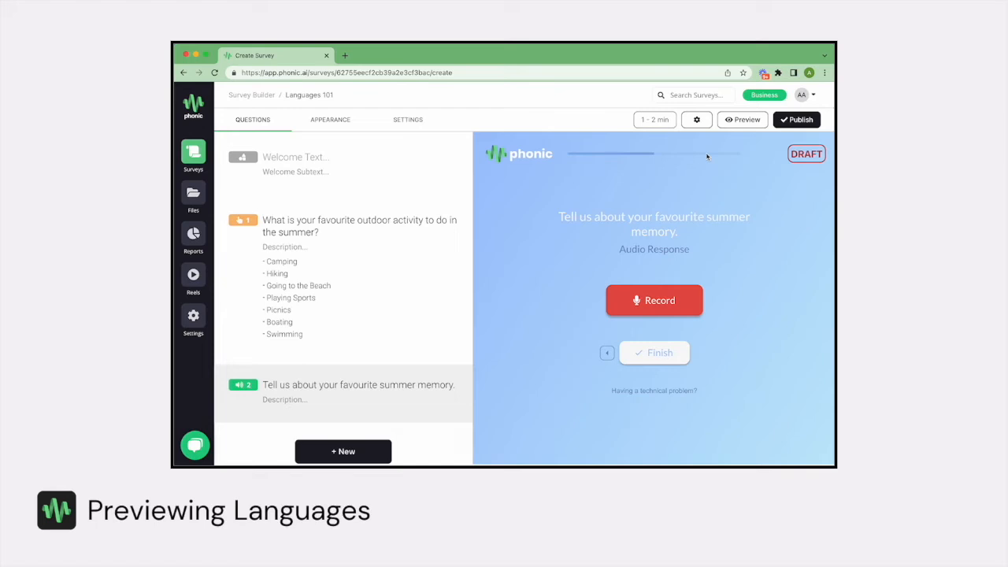
# Step: Open the survey preview and append "&lang=[language code]" to the end of its URL
pyautogui.click(740, 120)
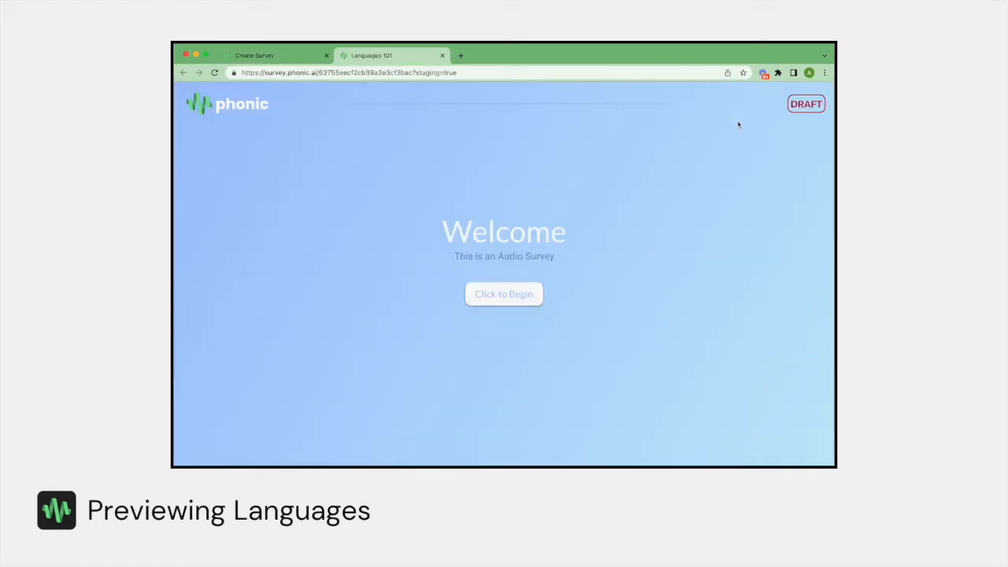
pyautogui.click(467, 73)
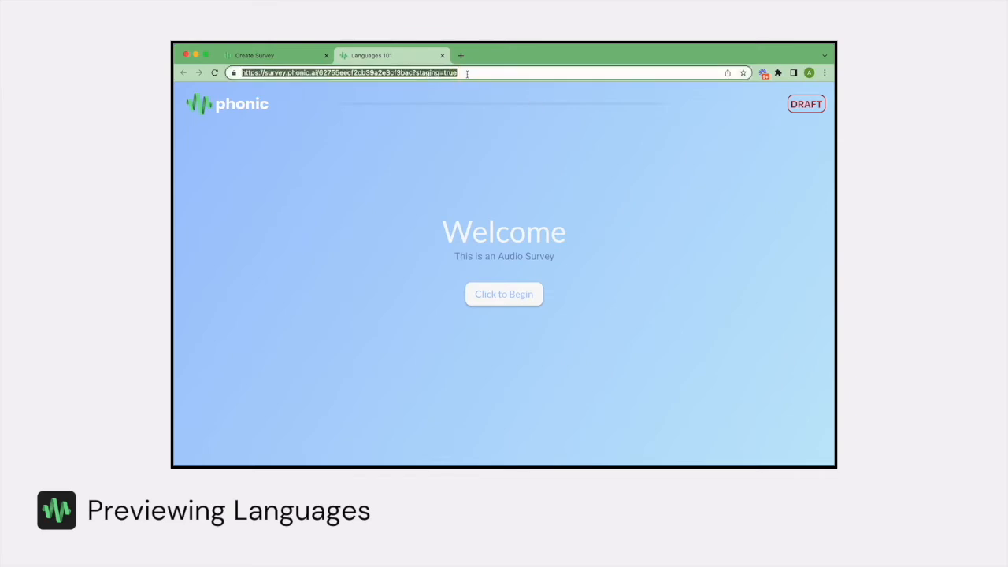
pyautogui.click(467, 73)
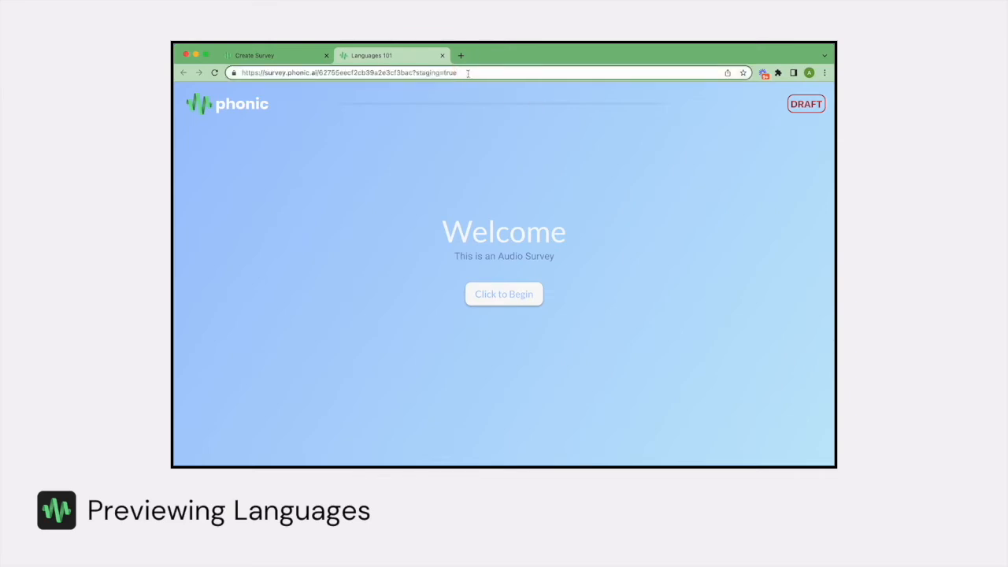
pyautogui.write('&')
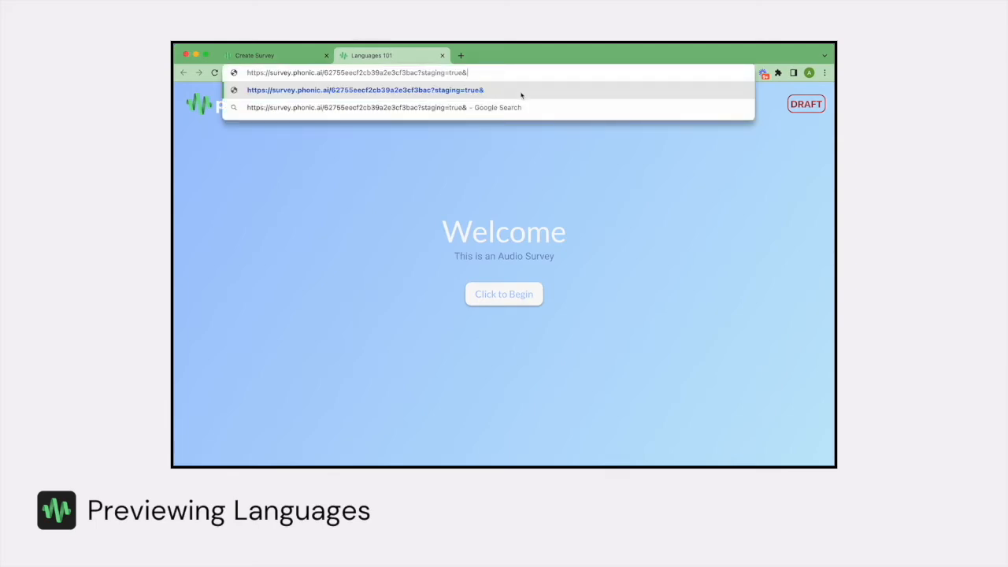
pyautogui.write('lang=[la')
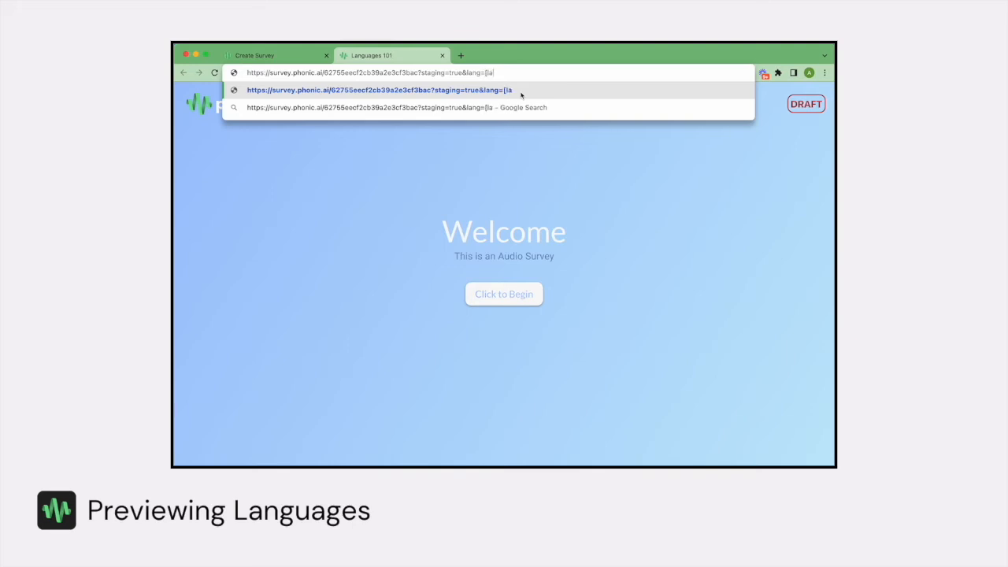
pyautogui.write('nguage code')
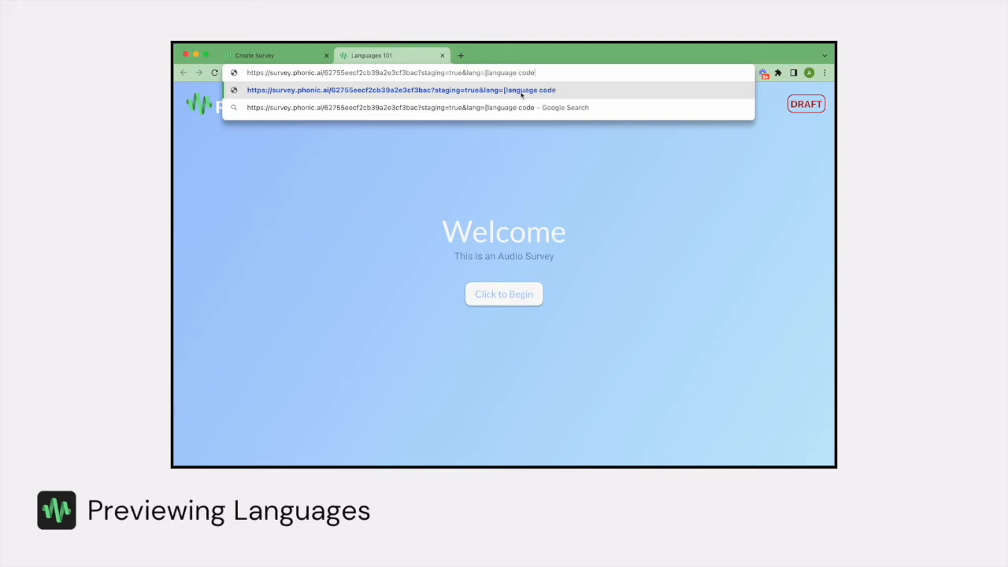
pyautogui.write(']')
# Step: Replace the language code placeholder in the preview URL with "fr", load it and step through the survey in French
pyautogui.moveTo(545, 72); pyautogui.dragTo(501, 73)
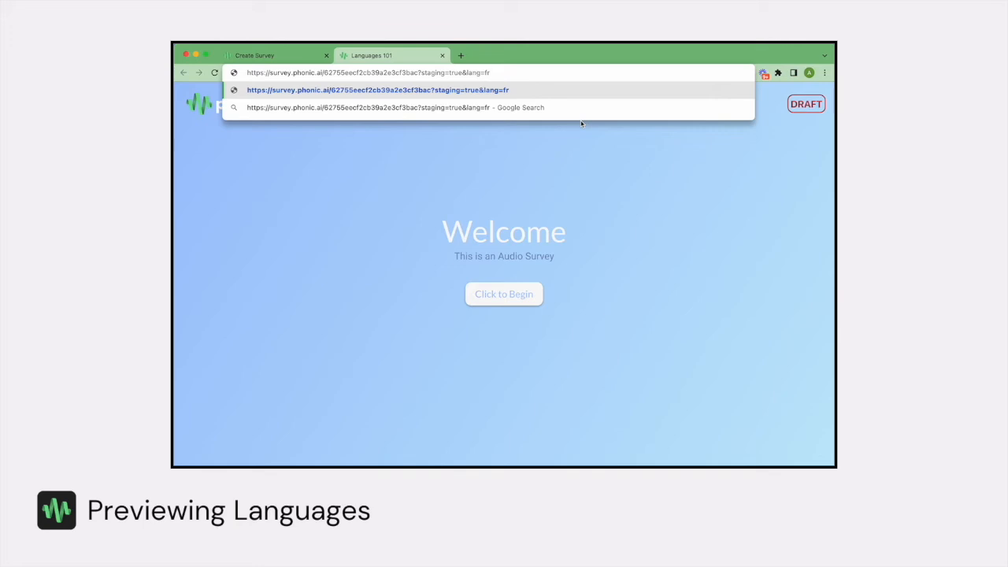
pyautogui.press('Return')
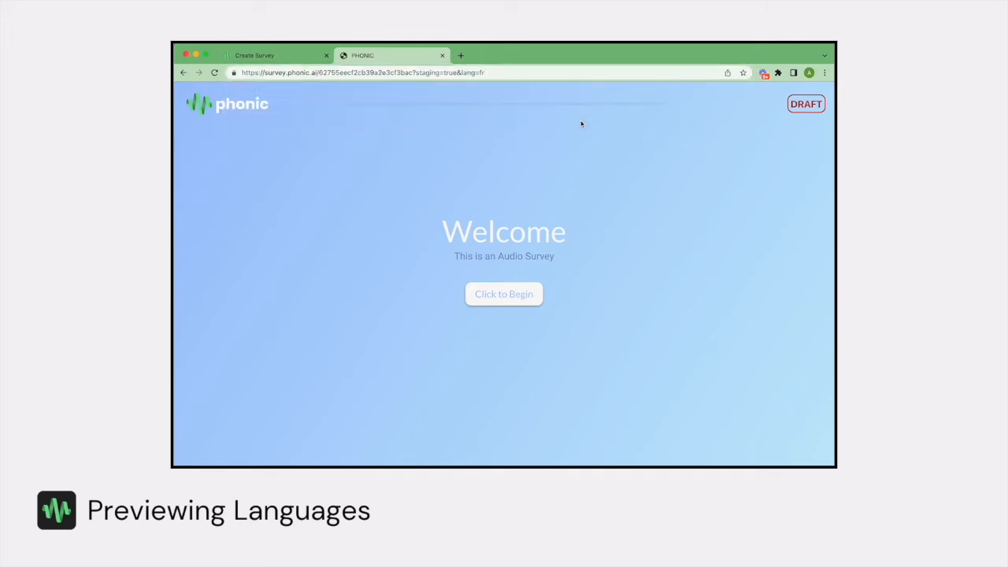
pyautogui.click(524, 295)
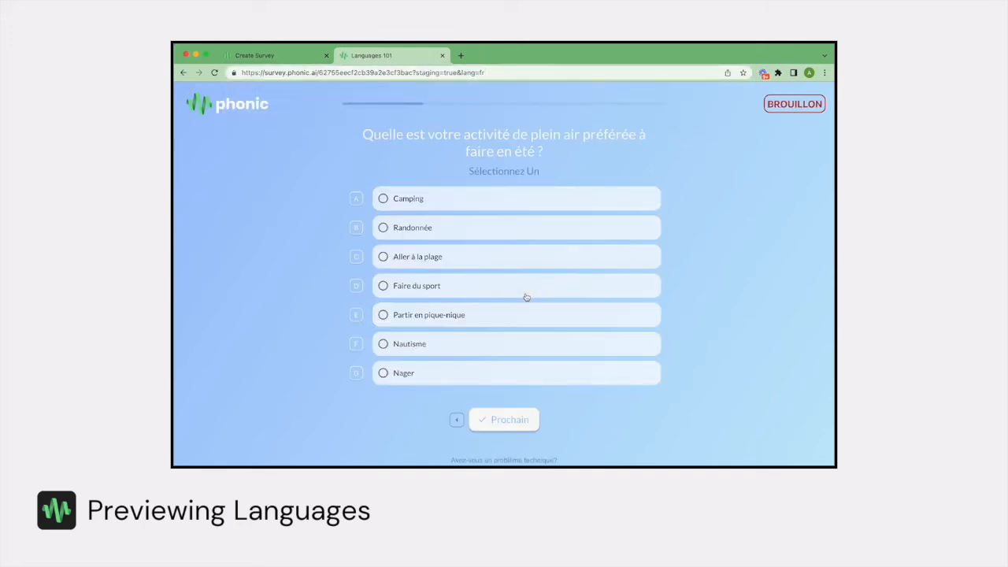
pyautogui.click(510, 422)
pyautogui.click(510, 329)
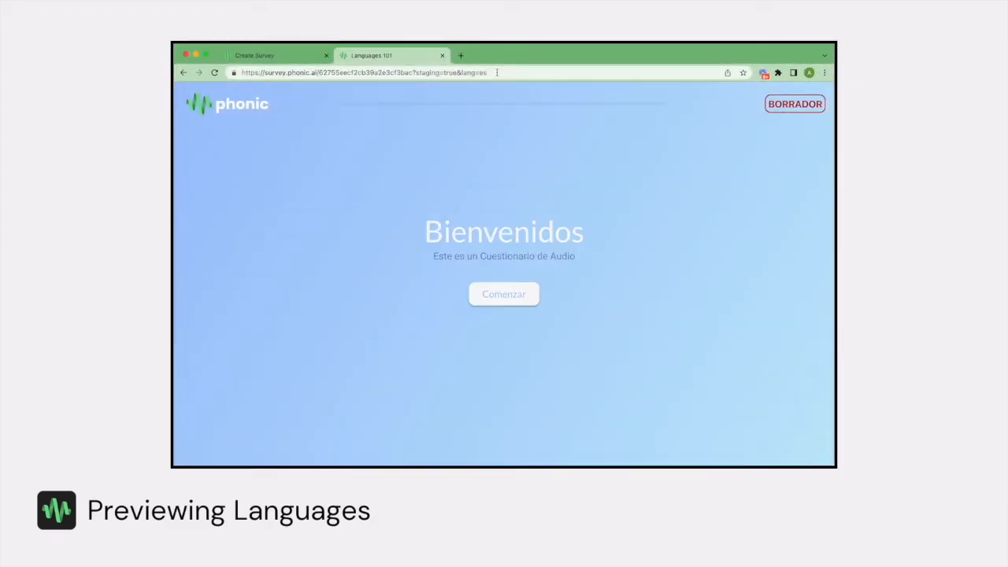
# Step: Step through the preview loaded with lang=es to check the Spanish questions and finish the survey
pyautogui.click(504, 296)
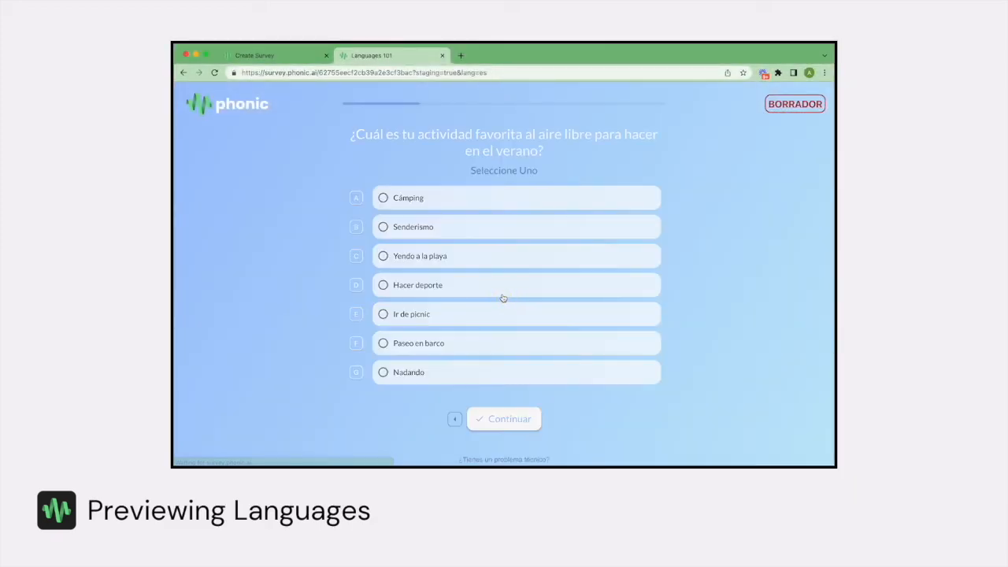
pyautogui.click(508, 419)
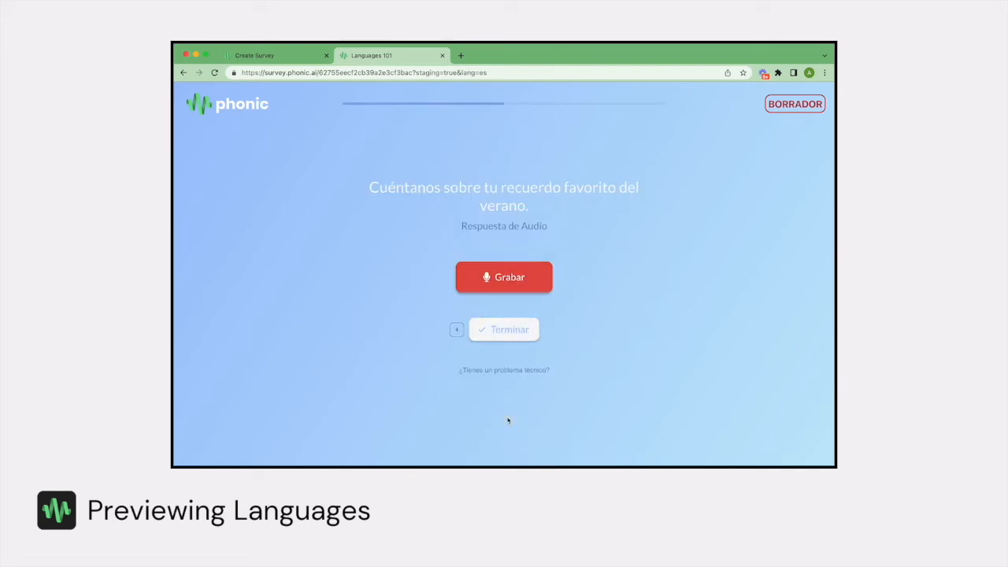
pyautogui.click(517, 341)
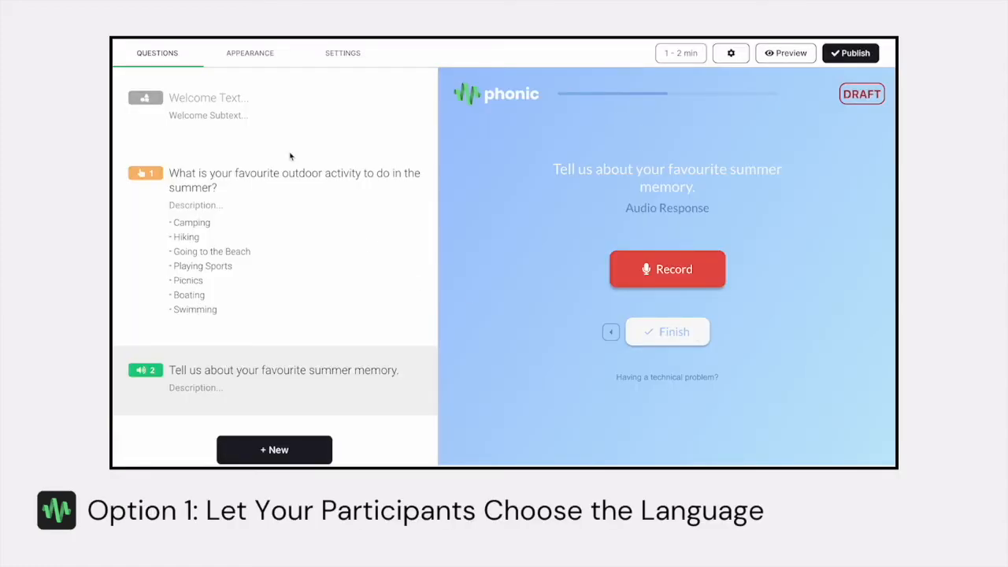
# Step: Add a Selection question after the outdoor activity question and move it to the first position in the survey
pyautogui.click(289, 155)
pyautogui.click(277, 342)
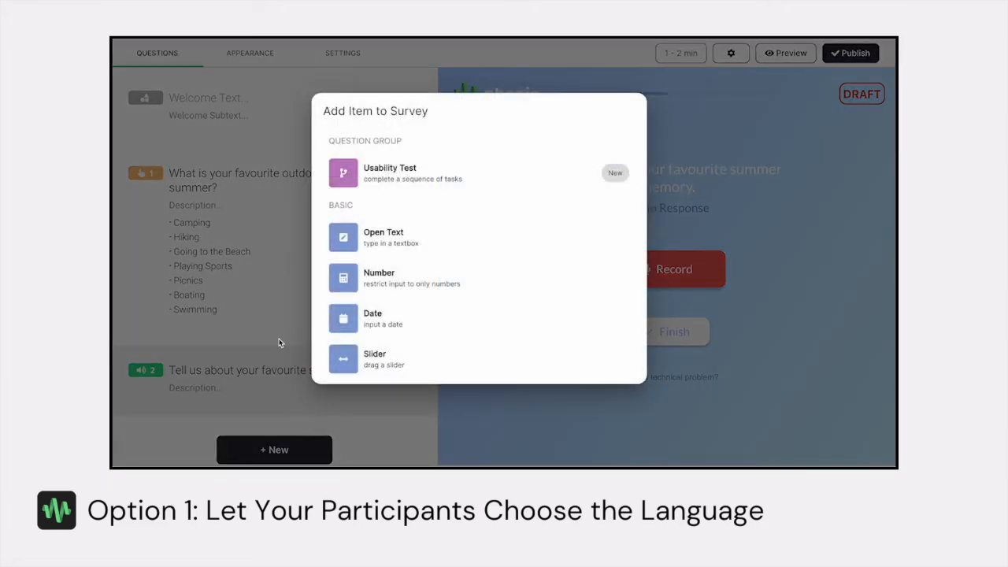
pyautogui.scroll(-3, 391, 335)
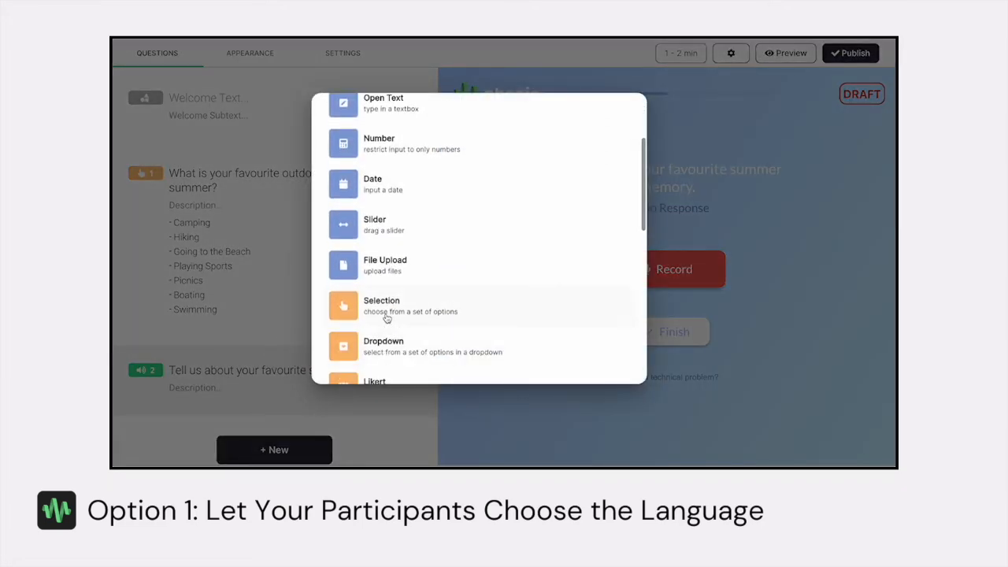
pyautogui.click(387, 307)
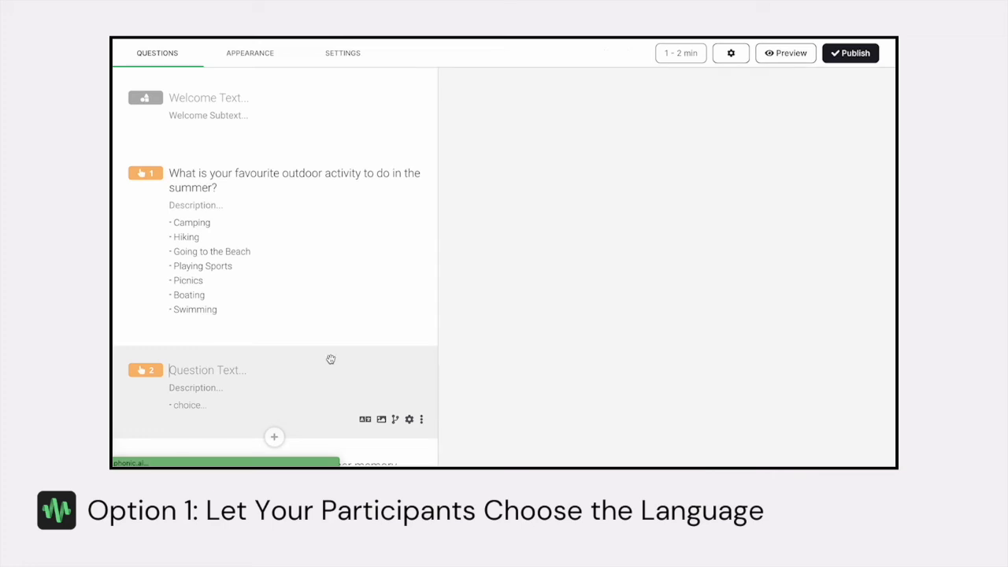
pyautogui.click(331, 302)
pyautogui.moveTo(331, 302); pyautogui.dragTo(329, 163)
# Step: Set the new question to "What language would you like to complete this survey in?" with choices English, French and Spanish
pyautogui.click(264, 173)
pyautogui.write('What language wo')
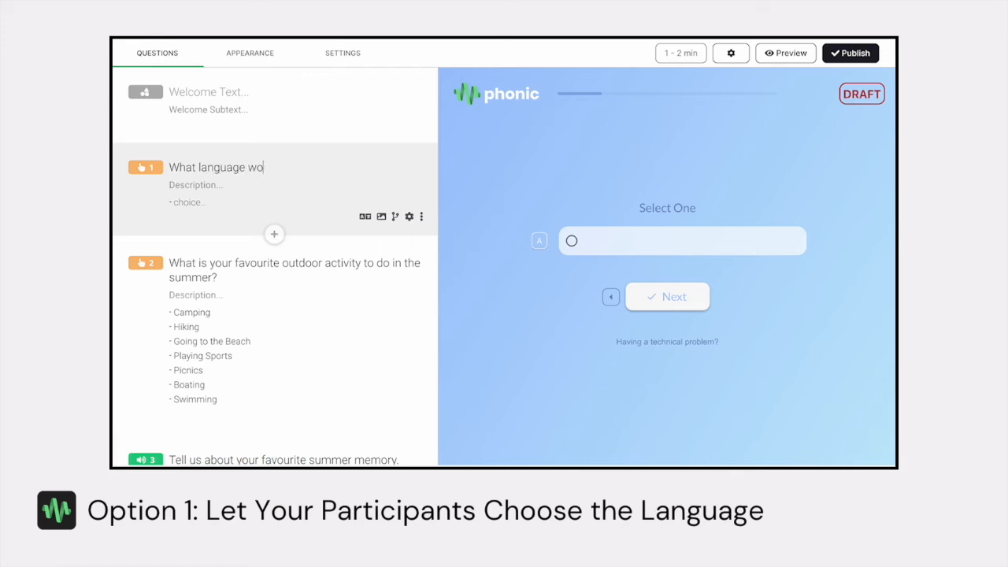
pyautogui.write('uld you like to complete this ')
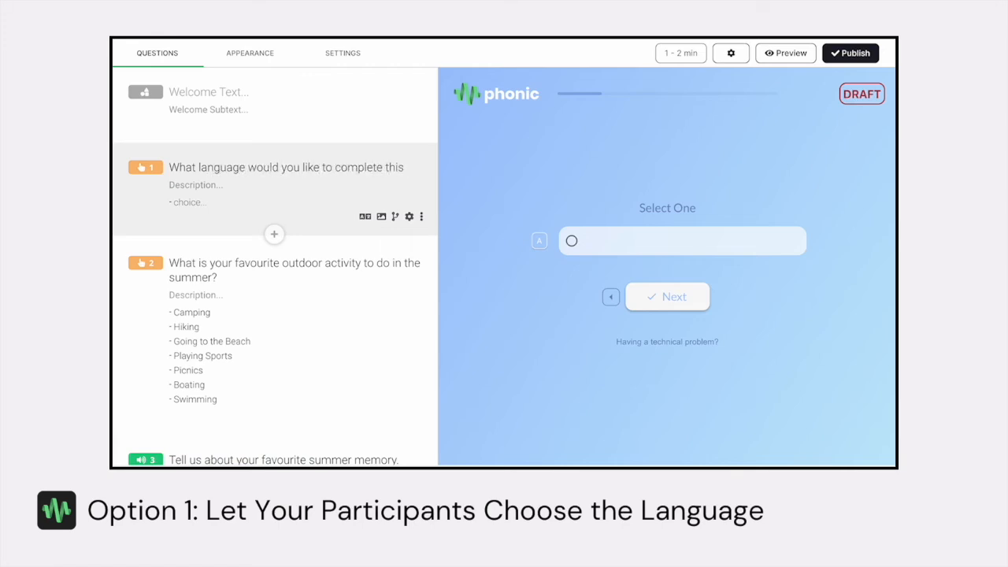
pyautogui.write('survey in?')
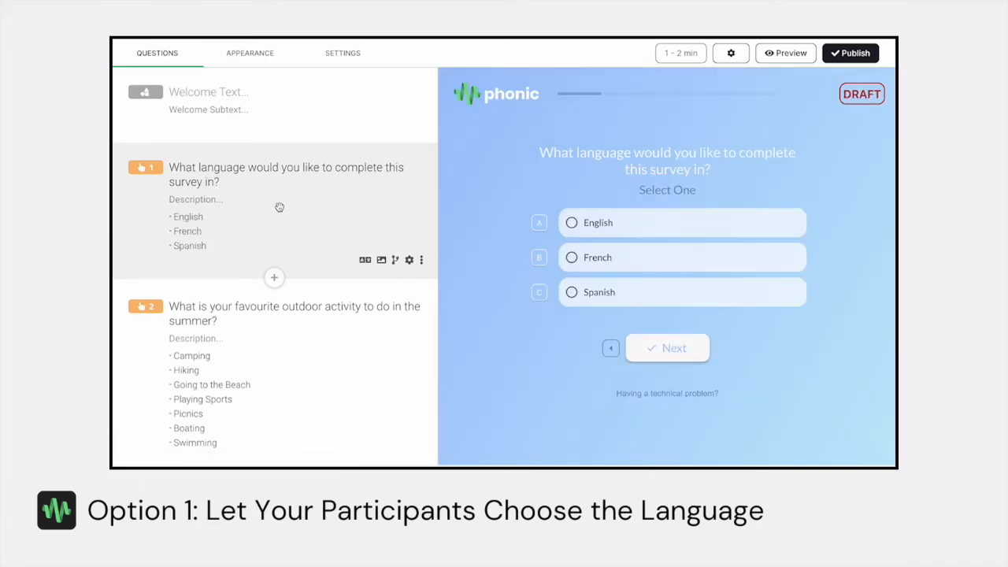
# Step: Add and save logic on the language question that sets the language to French for answer French and to Spanish for answer Spanish
pyautogui.click(396, 262)
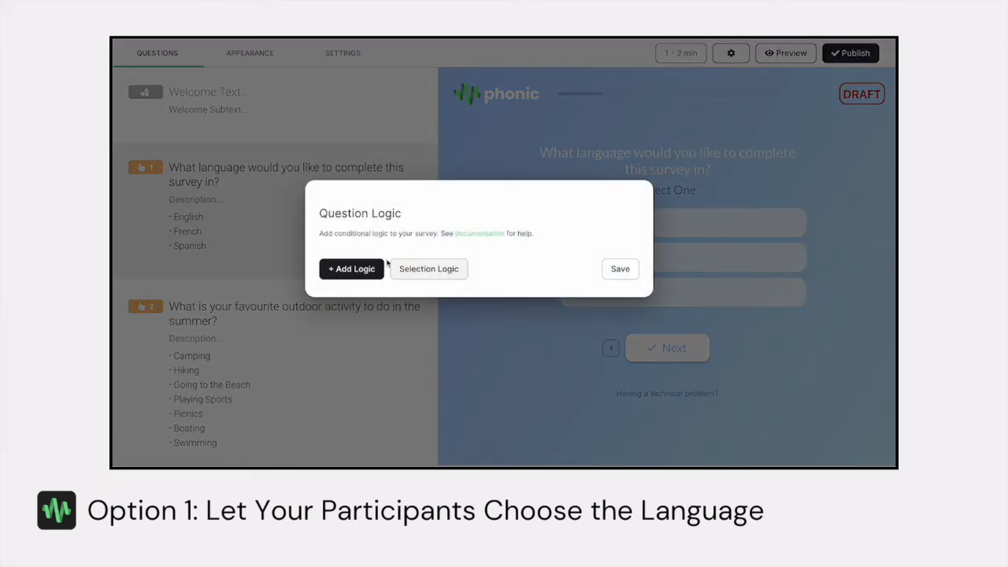
pyautogui.click(355, 269)
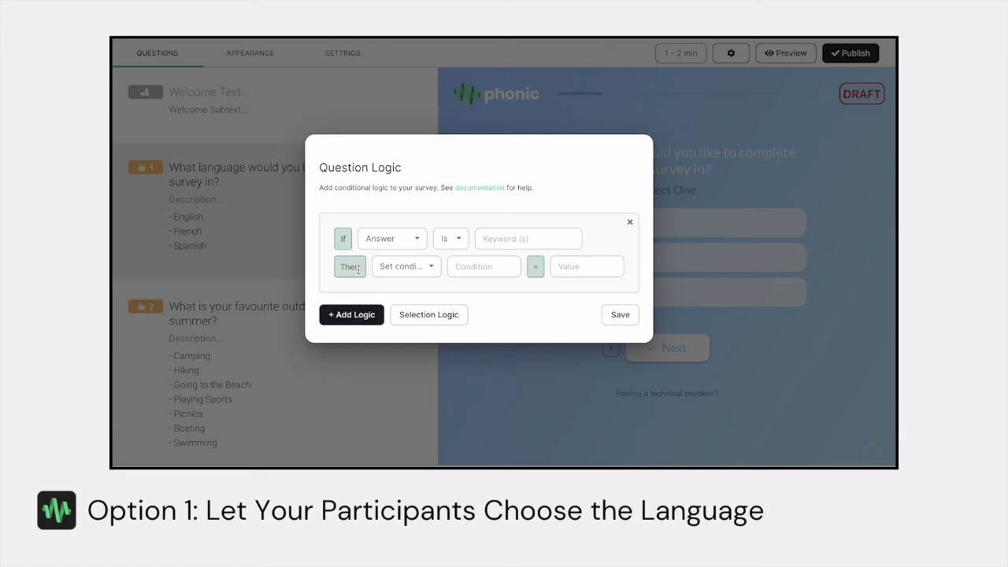
pyautogui.click(487, 241)
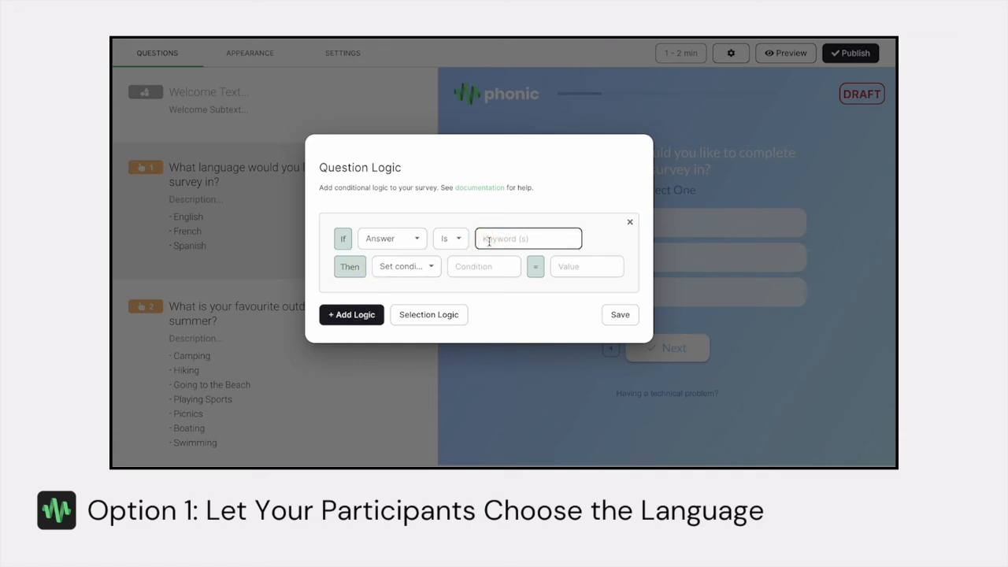
pyautogui.write('French')
pyautogui.click(450, 263)
pyautogui.click(429, 267)
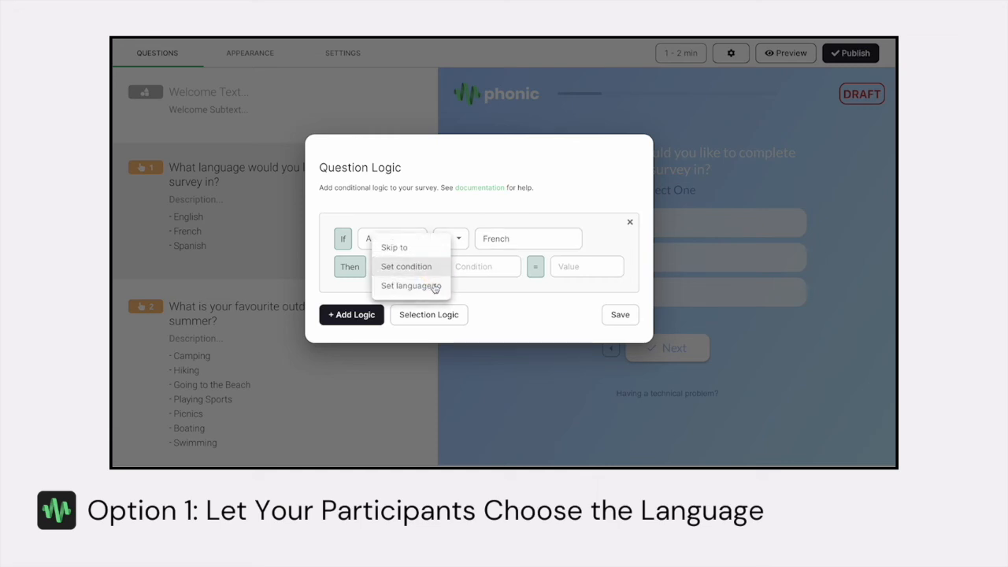
pyautogui.click(433, 289)
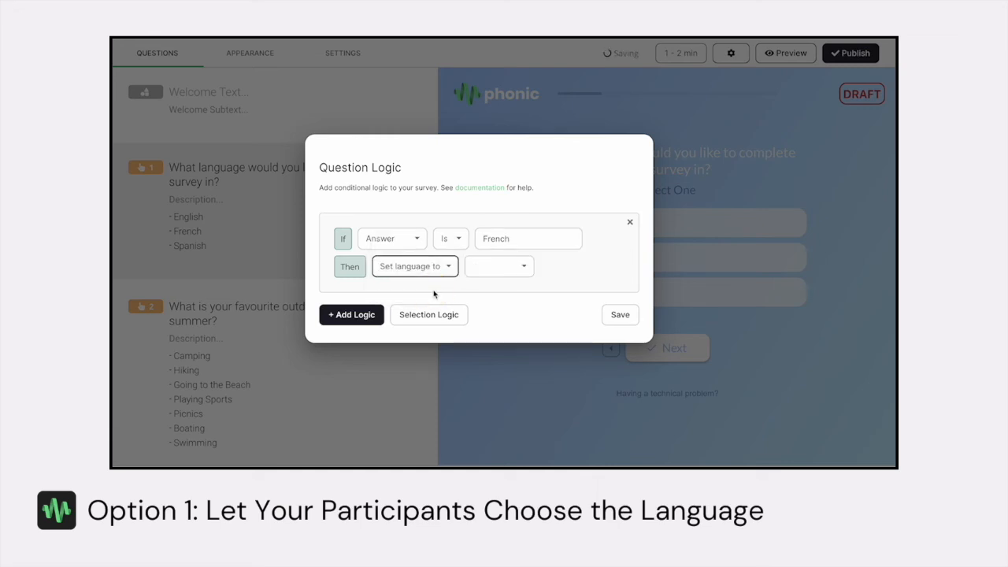
pyautogui.click(520, 271)
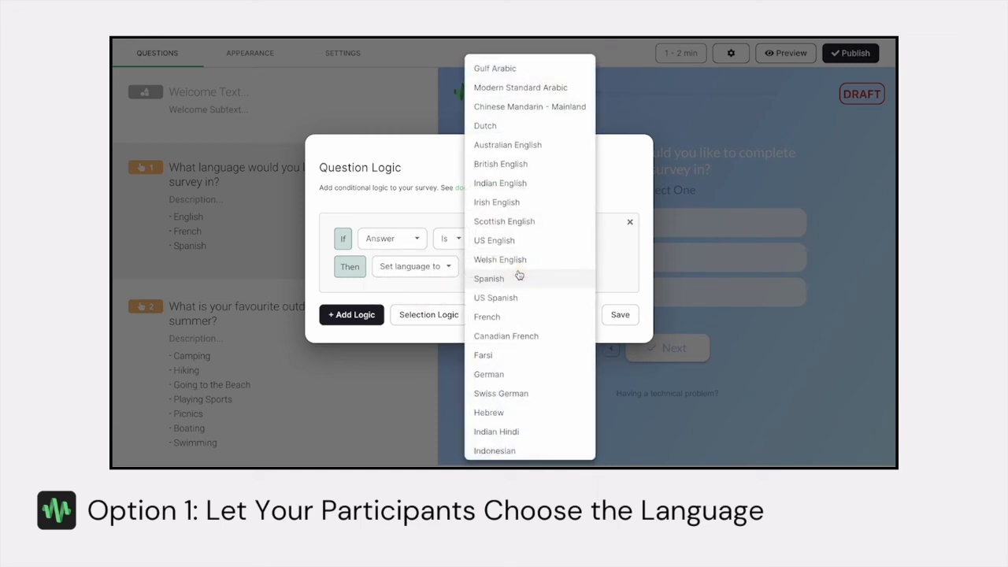
pyautogui.click(516, 316)
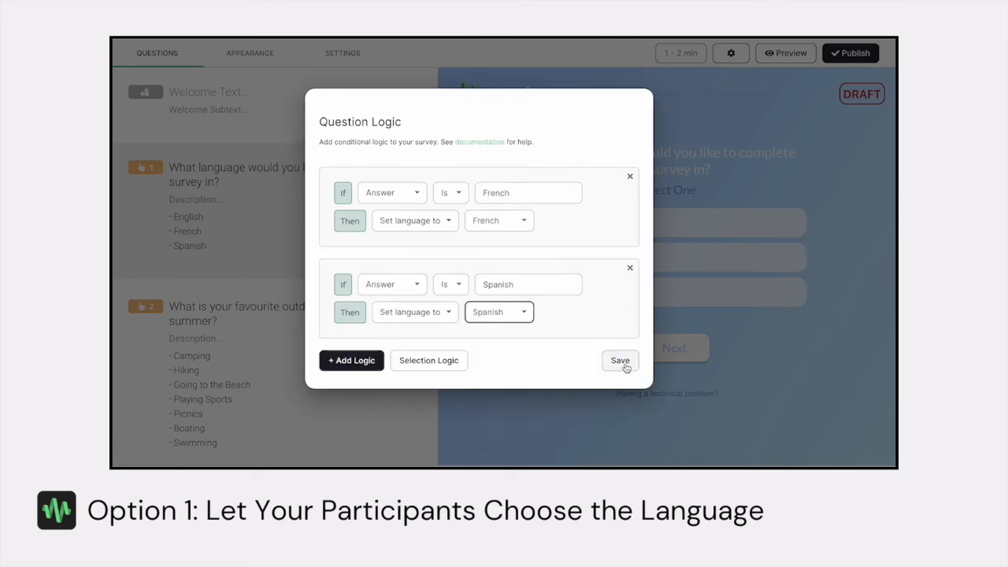
pyautogui.click(626, 363)
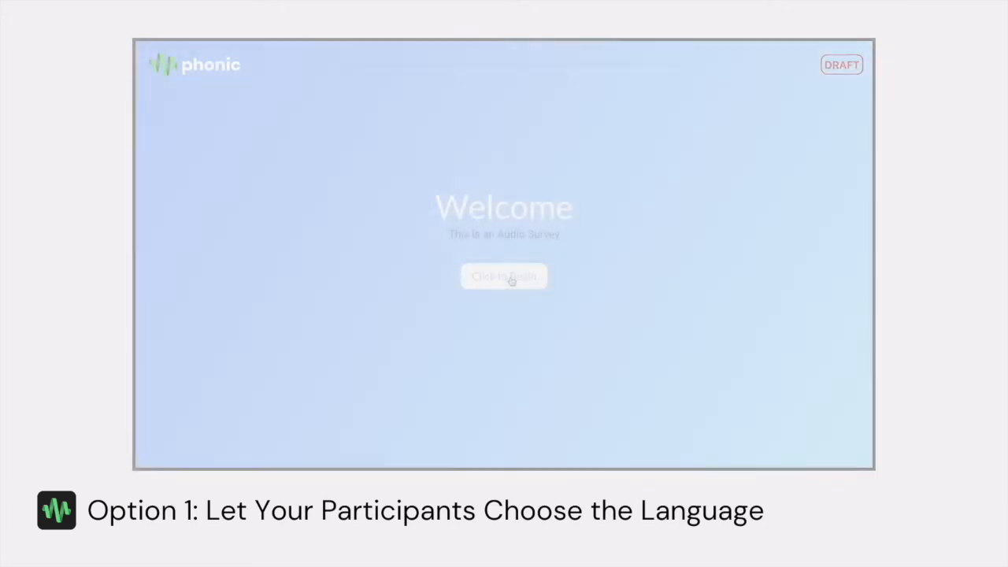
# Step: Preview the survey with French chosen as the language, advance to the audio question and return to the language question
pyautogui.click(512, 279)
pyautogui.click(502, 252)
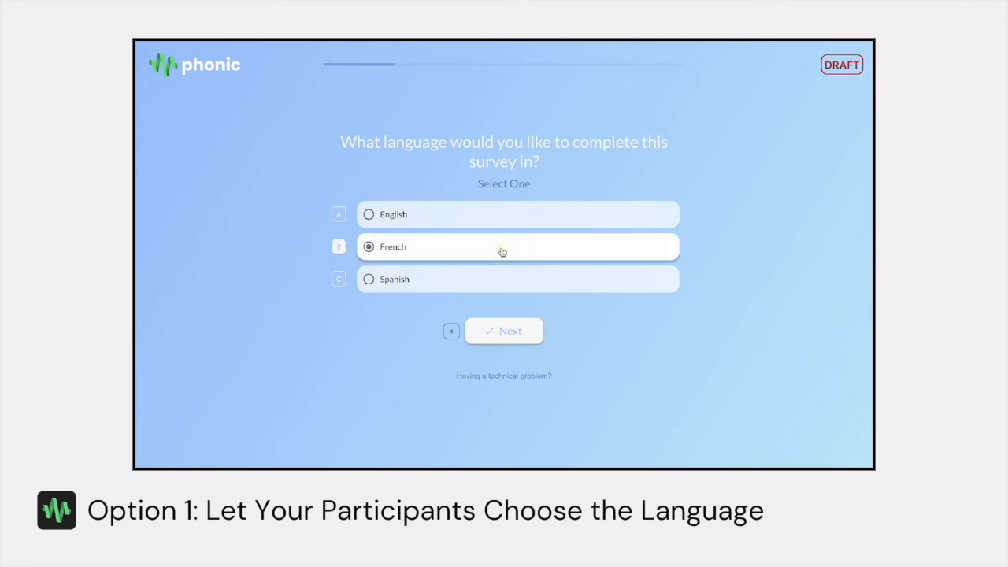
pyautogui.click(508, 334)
pyautogui.click(510, 424)
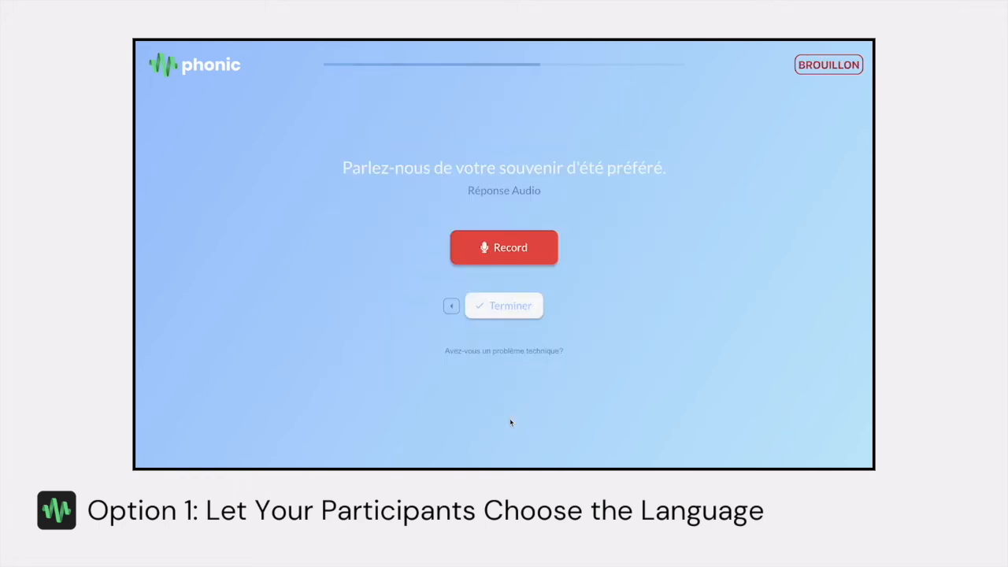
pyautogui.click(451, 309)
pyautogui.click(451, 415)
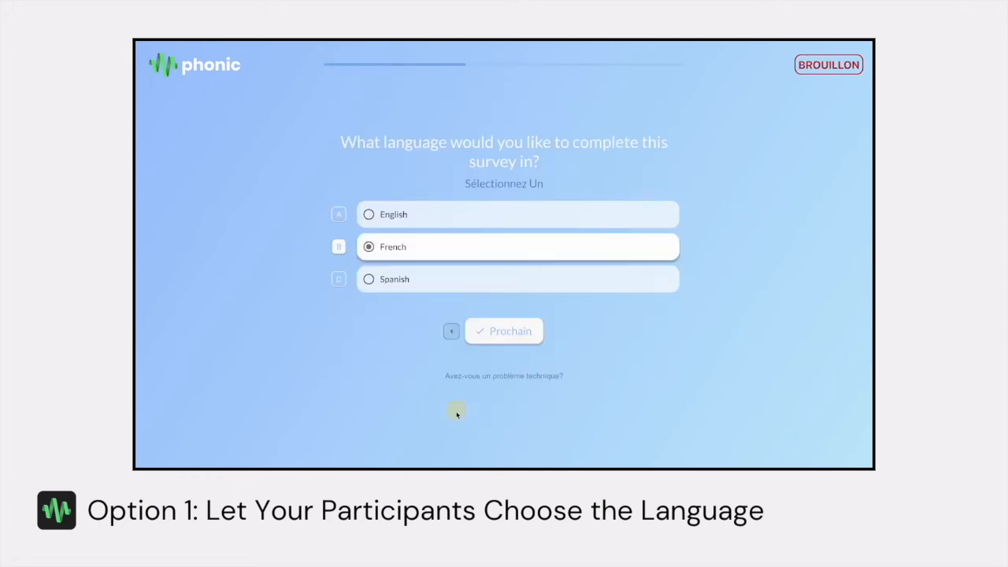
# Step: Choose Spanish on the preview's language question and step through the survey questions
pyautogui.click(448, 280)
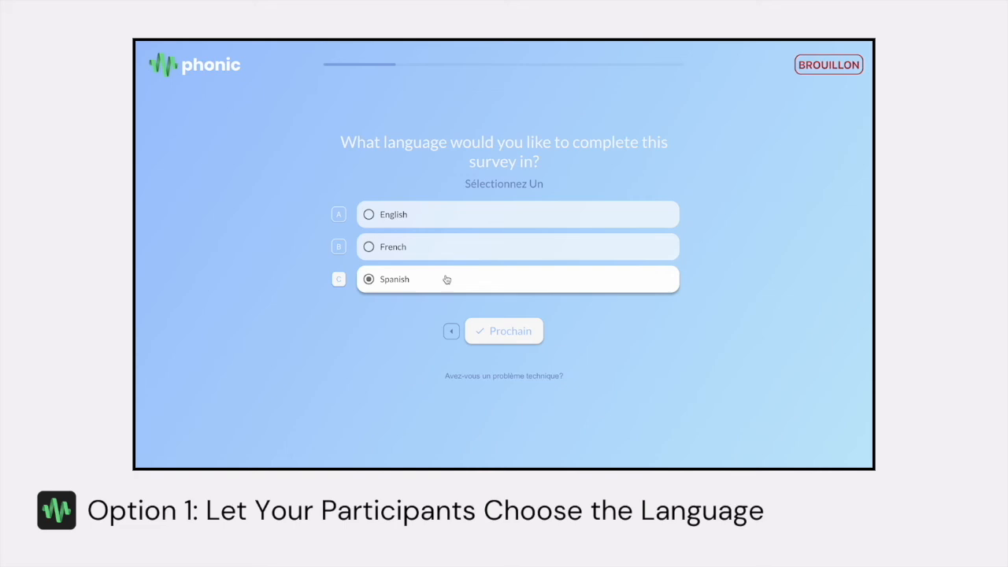
pyautogui.click(477, 333)
pyautogui.click(513, 415)
pyautogui.click(499, 314)
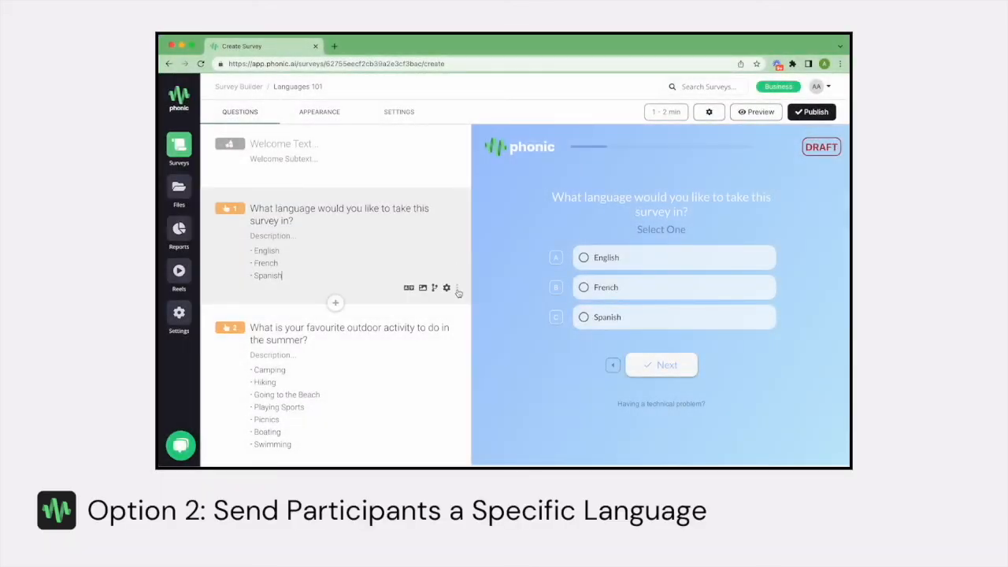
# Step: Delete the language selection question from the start of the survey
pyautogui.click(450, 289)
pyautogui.click(486, 305)
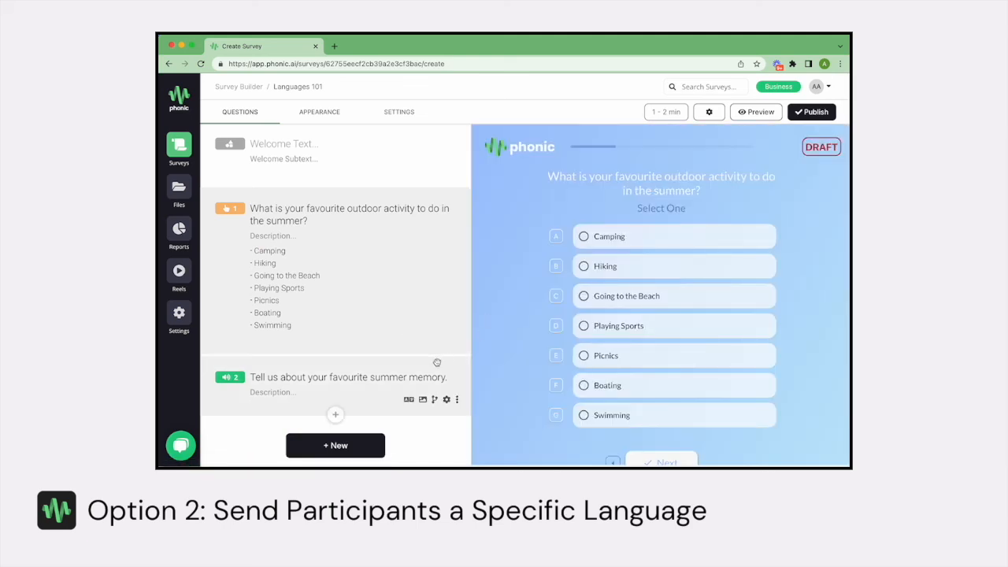
# Step: Publish the changes to the Languages 101 survey and open its share link in a new browser tab
pyautogui.click(812, 114)
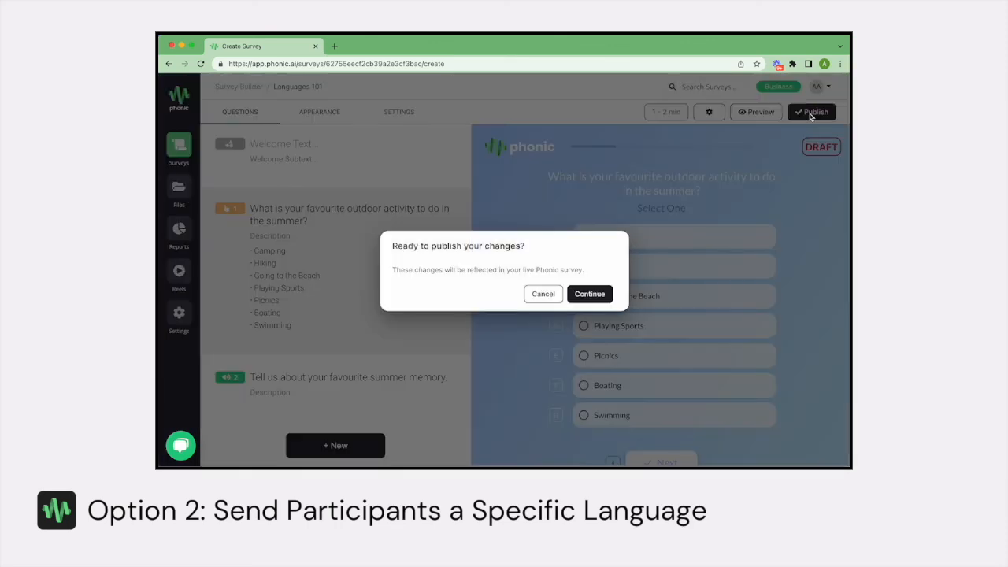
pyautogui.click(589, 294)
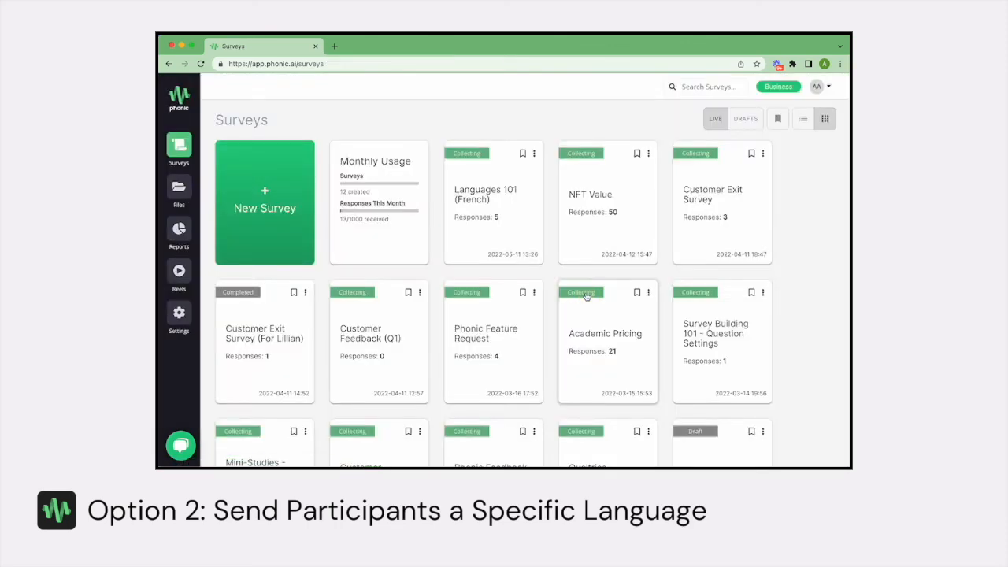
pyautogui.click(604, 246)
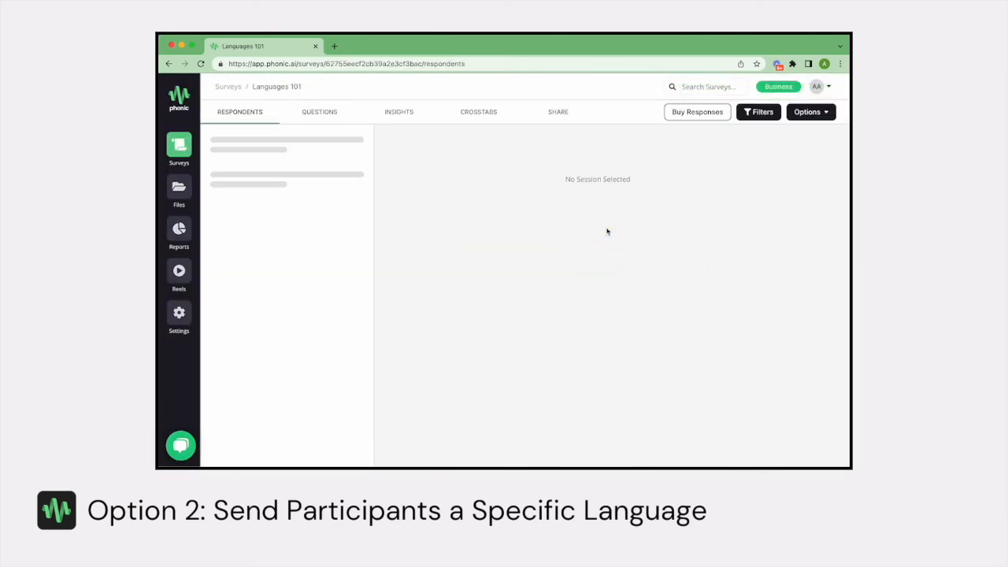
pyautogui.click(561, 114)
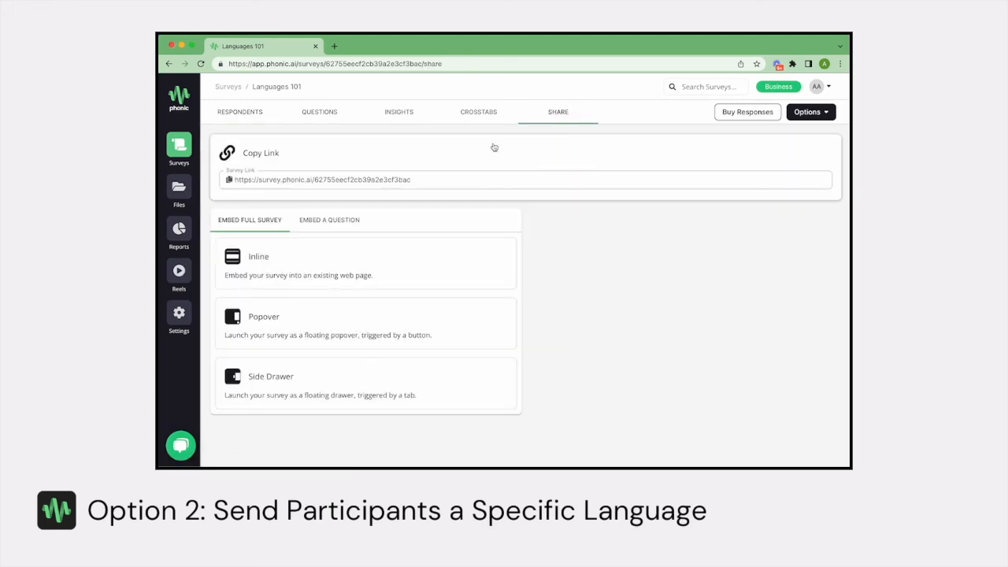
pyautogui.click(419, 182)
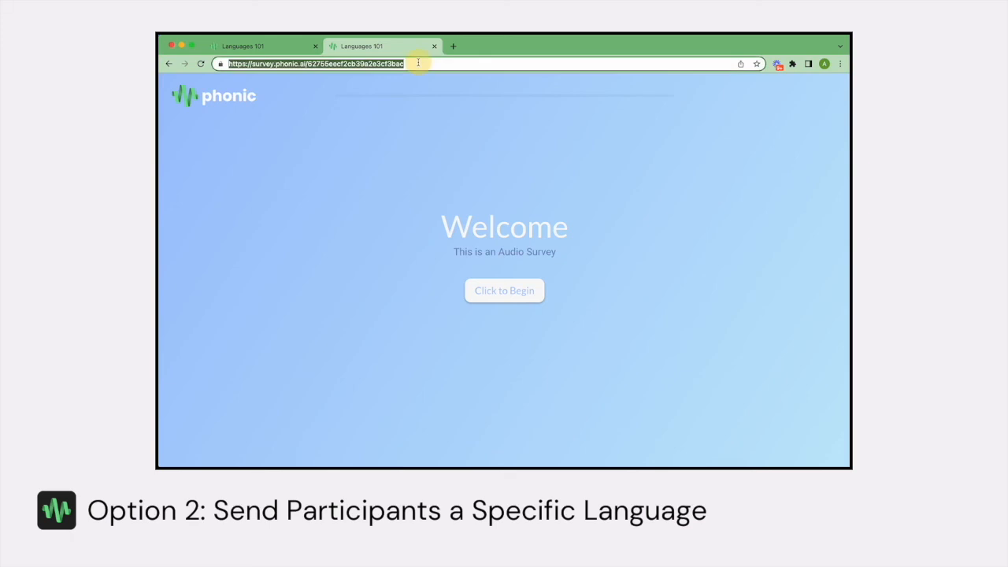
# Step: Append ?lang=[language code] to the survey URL with fr replacing the placeholder, and step through the French survey to its audio question
pyautogui.click(419, 63)
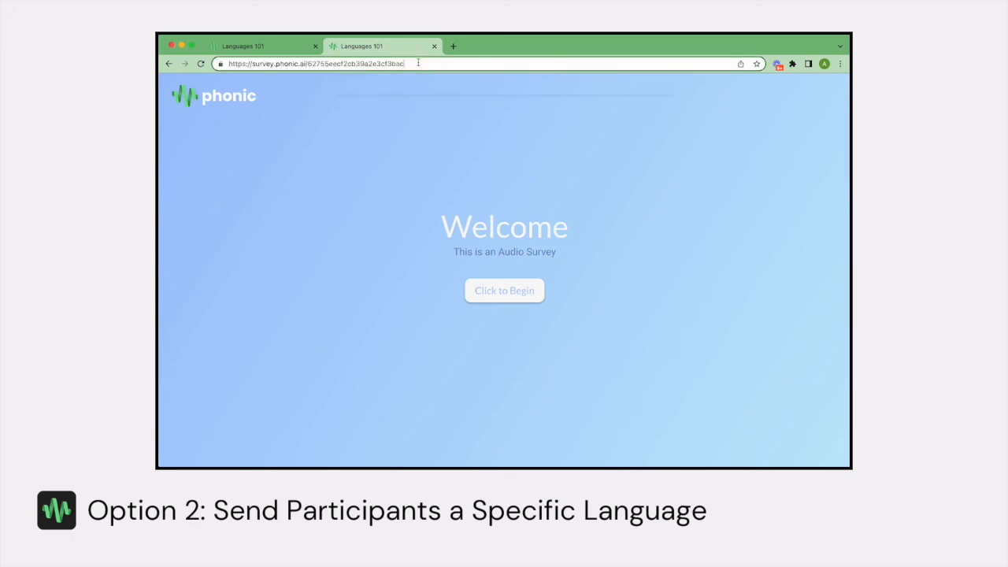
pyautogui.write('?')
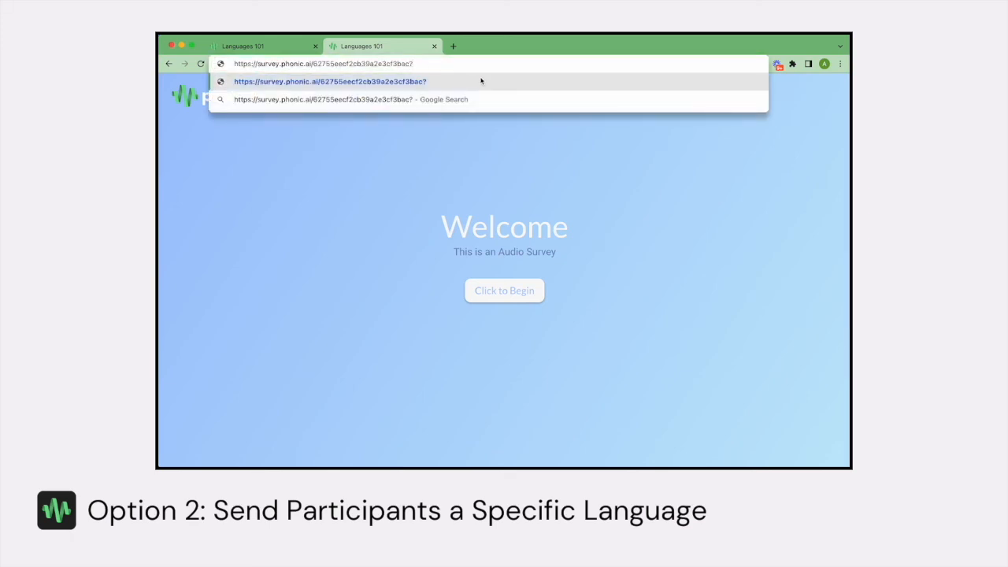
pyautogui.write('lang=[language code]')
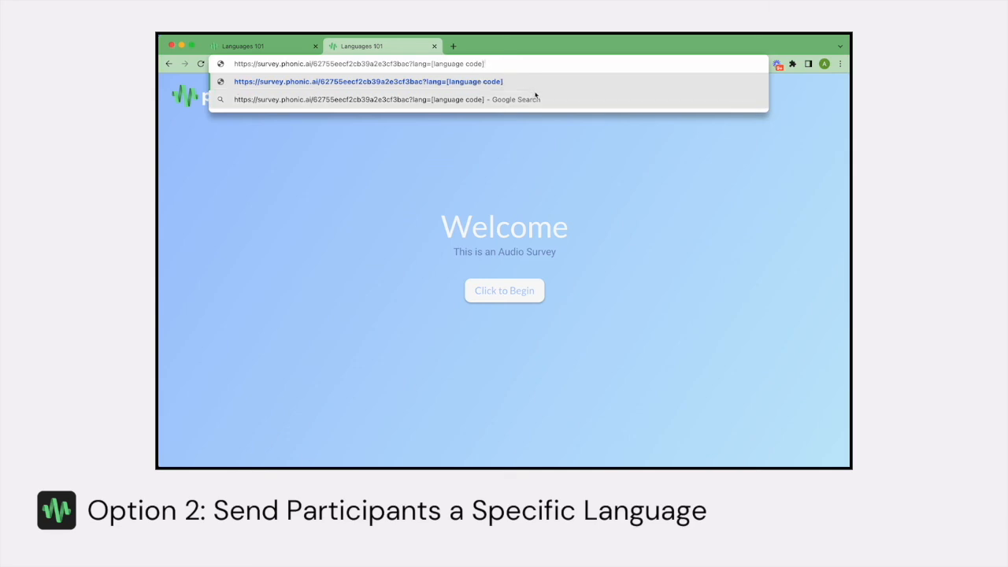
pyautogui.moveTo(485, 64); pyautogui.dragTo(431, 64)
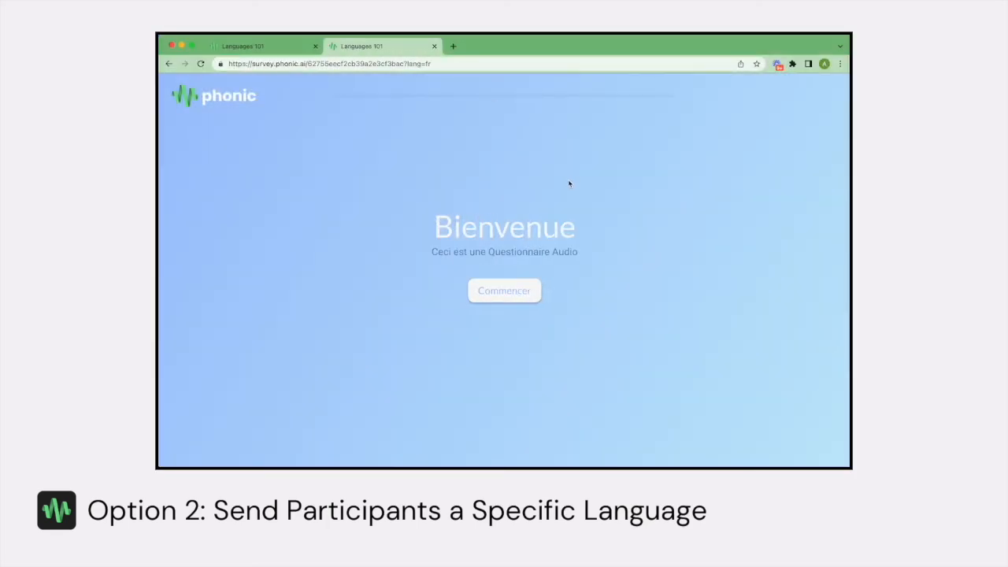
pyautogui.click(512, 293)
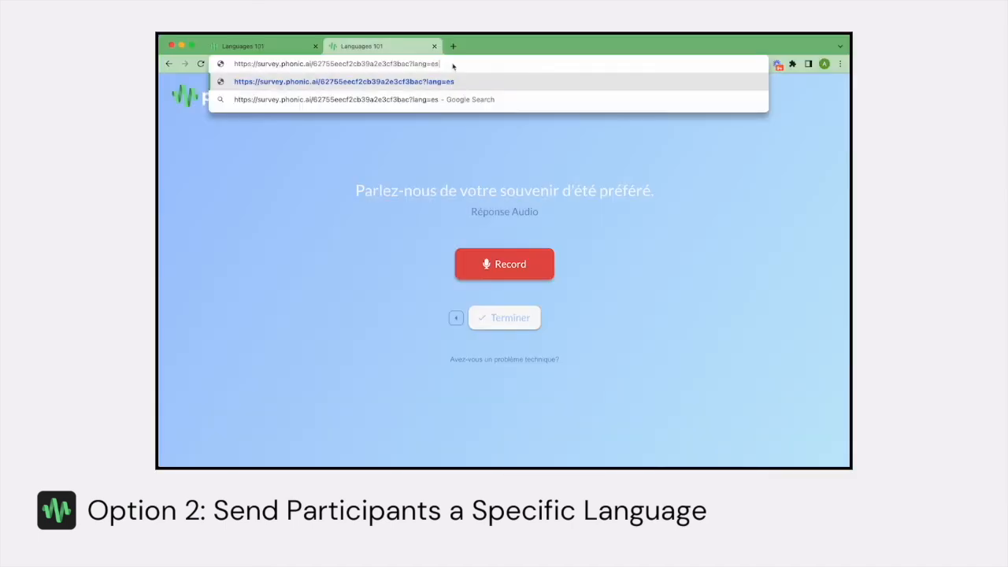
# Step: Load the Spanish version of the survey by changing the language code in its URL to es
pyautogui.press('Return')
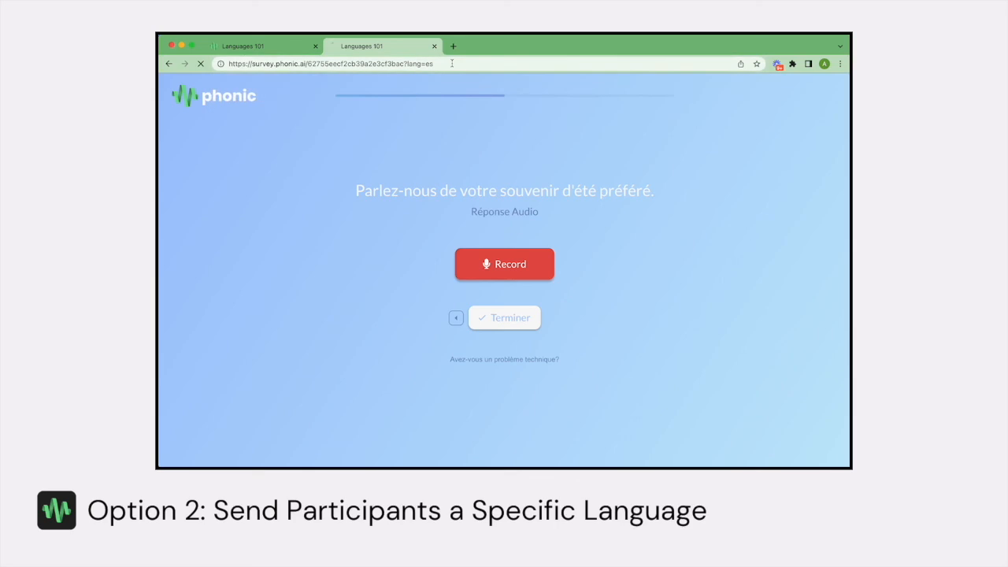